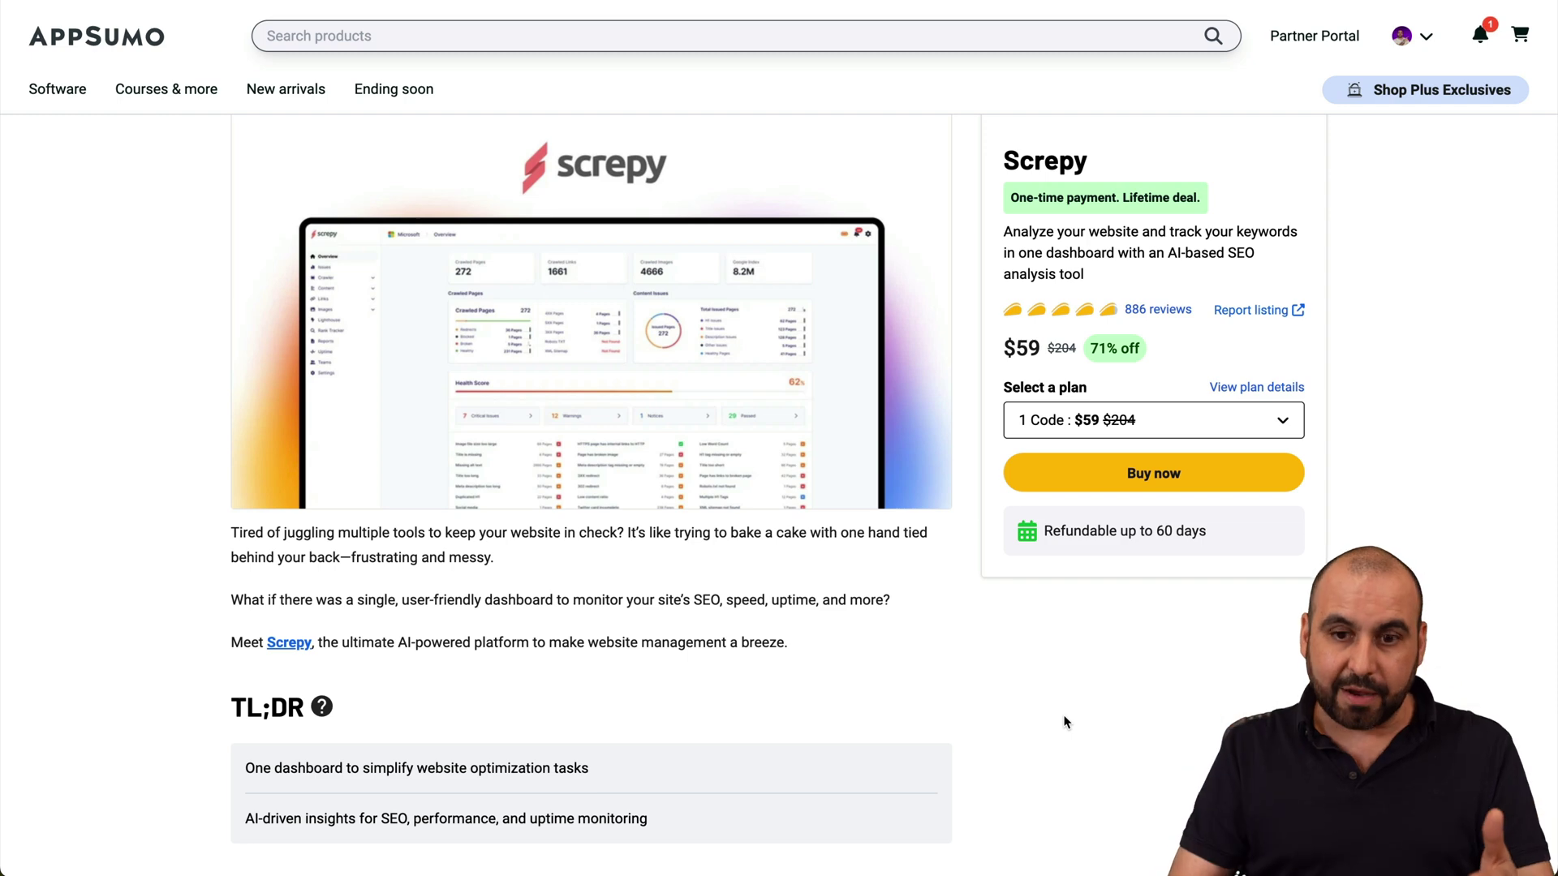
scroll(1064, 722, down, 2)
scroll(1064, 723, down, 10)
scroll(1064, 722, down, 10)
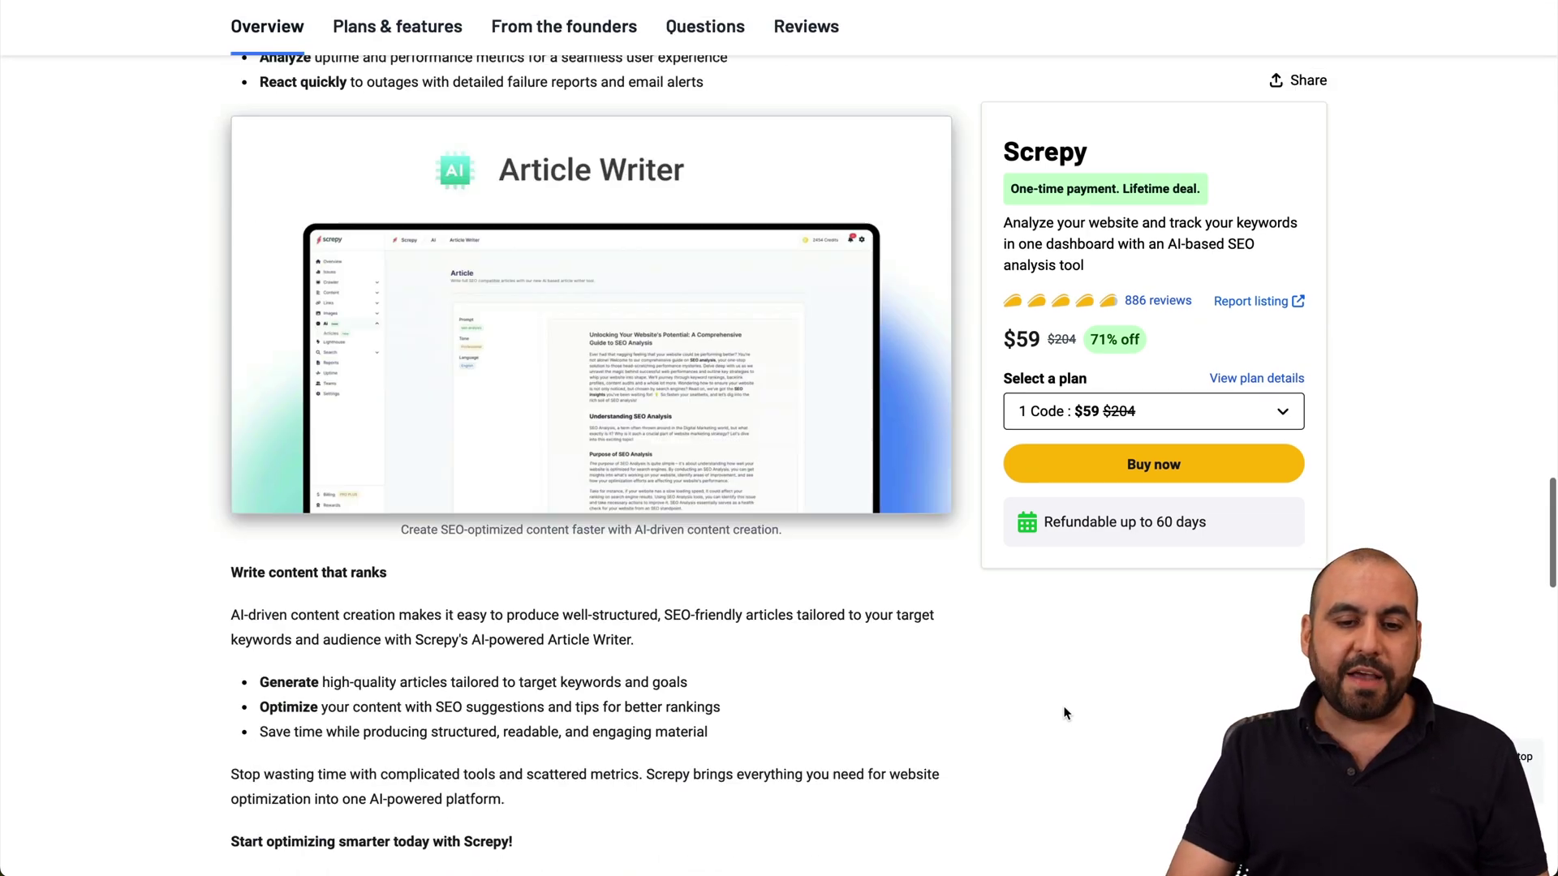
scroll(1064, 713, down, 5)
scroll(1064, 714, down, 5)
scroll(973, 669, down, 2)
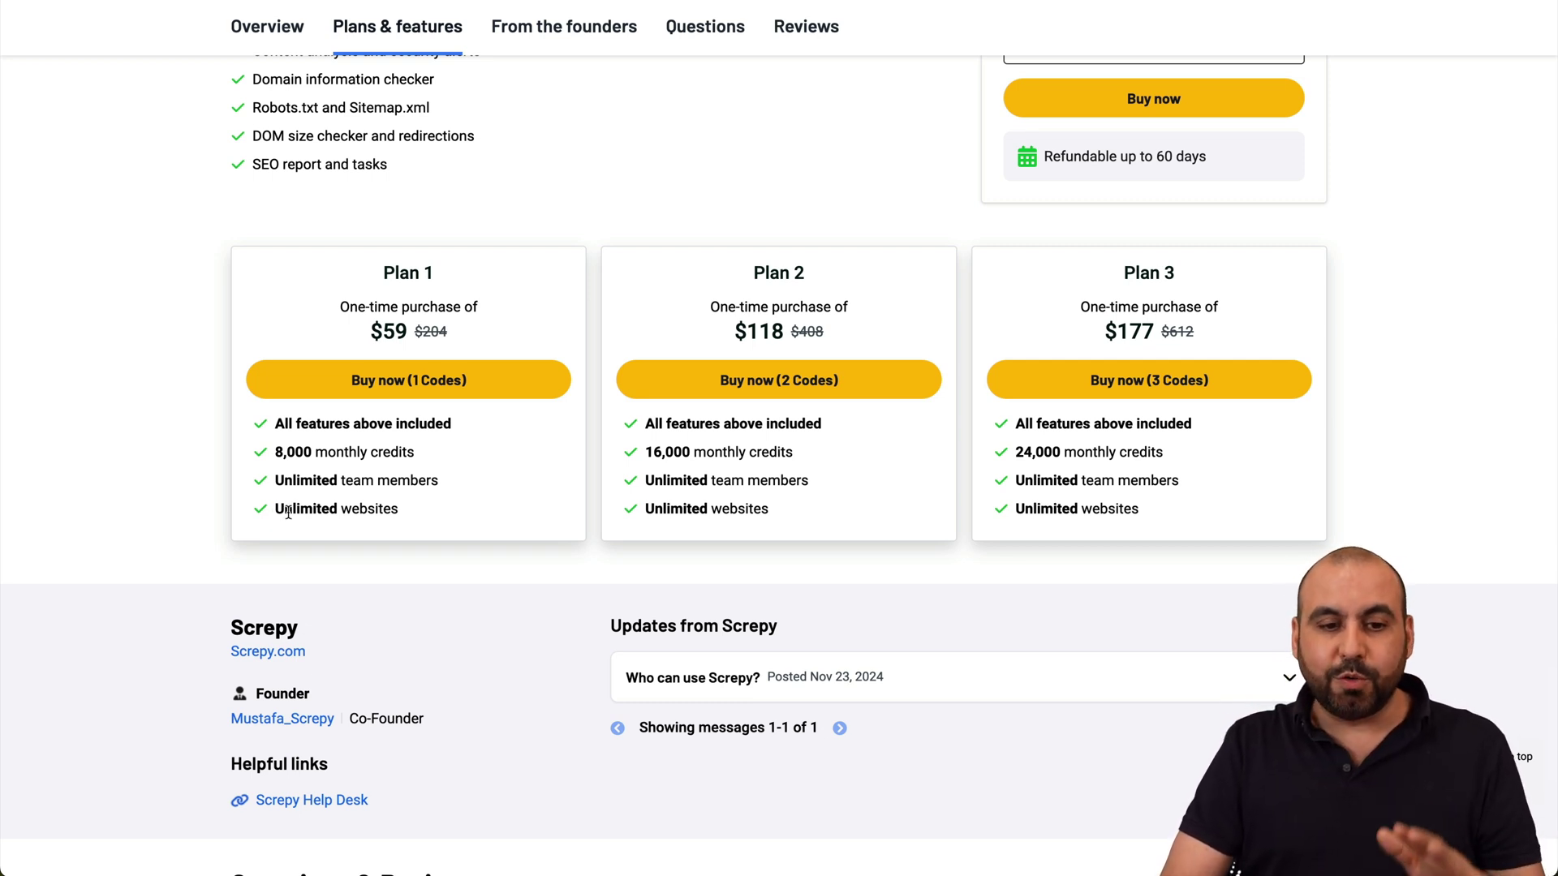
Step: Highlight Plan 1's '8,000 monthly credits' on the Screpy deal, then clear the highlight
drag(275, 452, 487, 451)
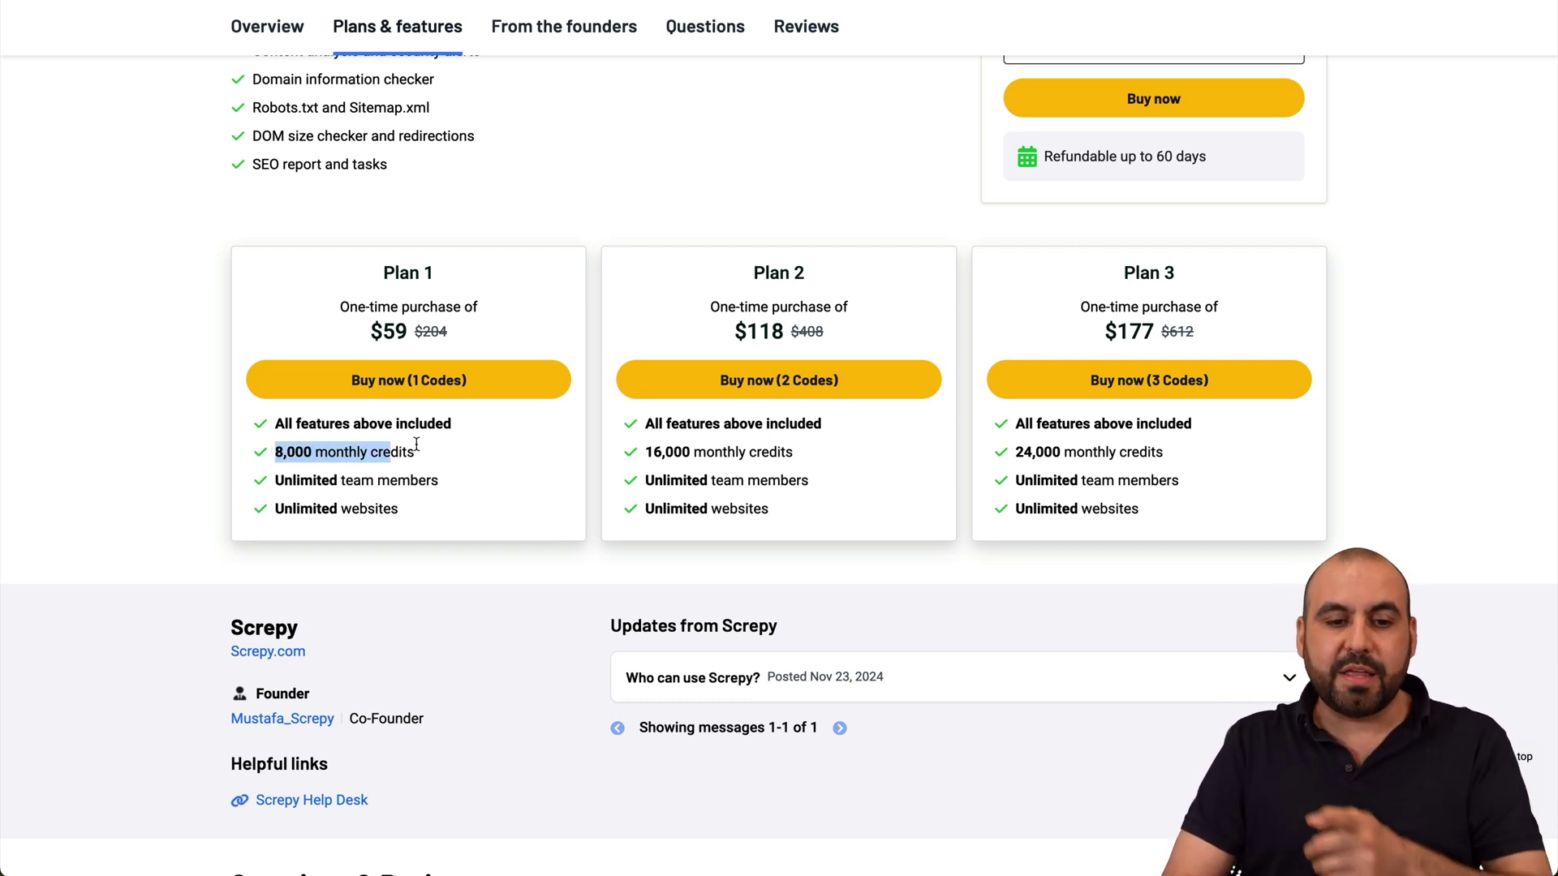
click(489, 452)
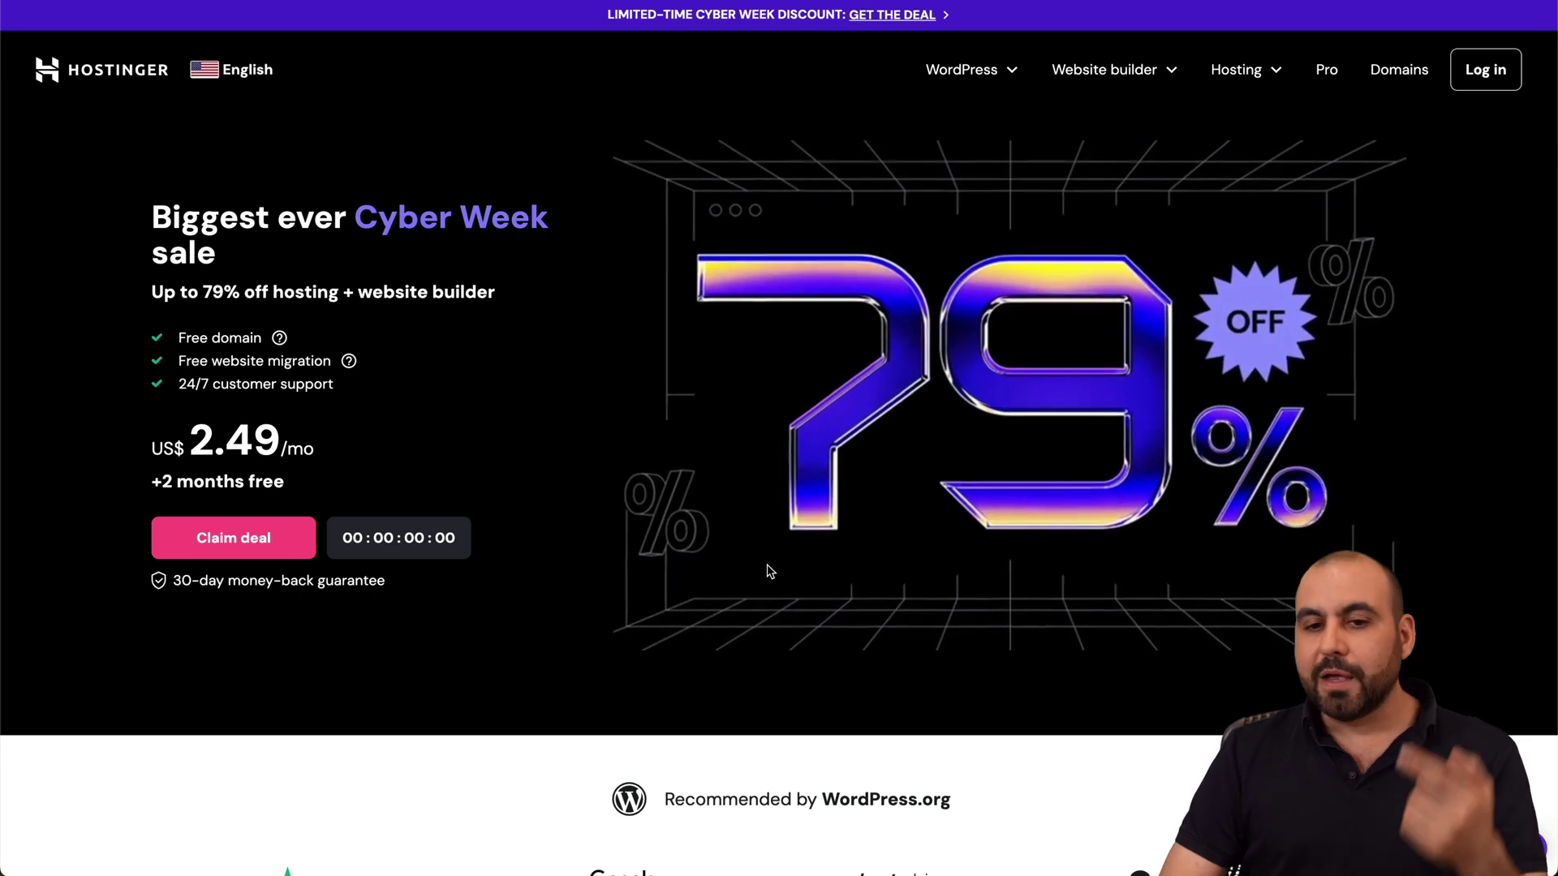
scroll(767, 571, down, 2)
scroll(767, 571, down, 4)
scroll(767, 571, down, 3)
scroll(769, 570, down, 1)
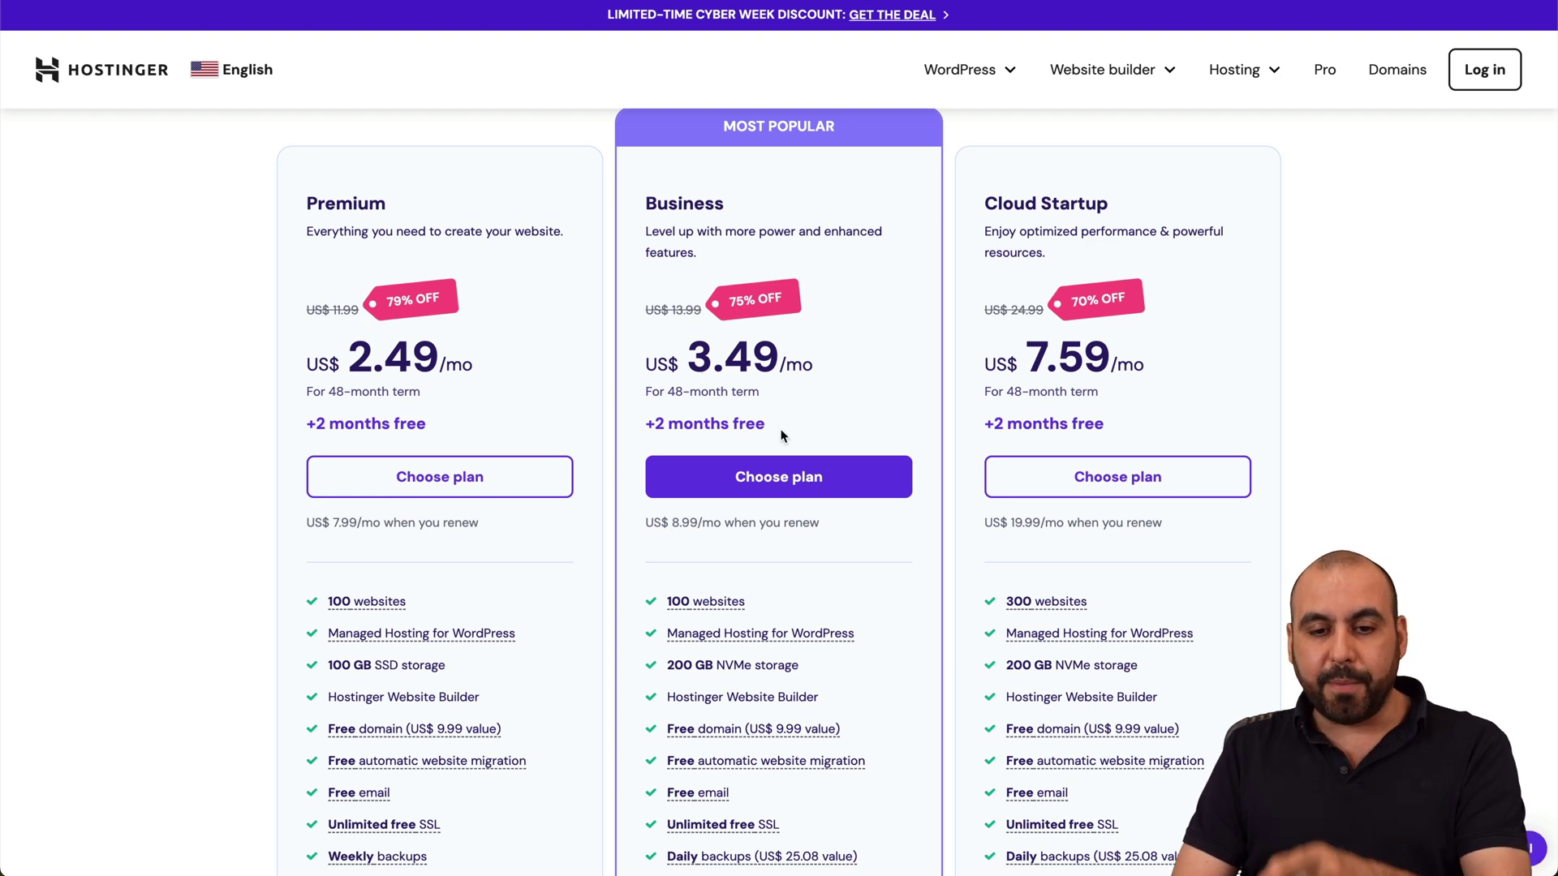
Step: Choose the Business Web Hosting plan at US$3.49/month
click(781, 472)
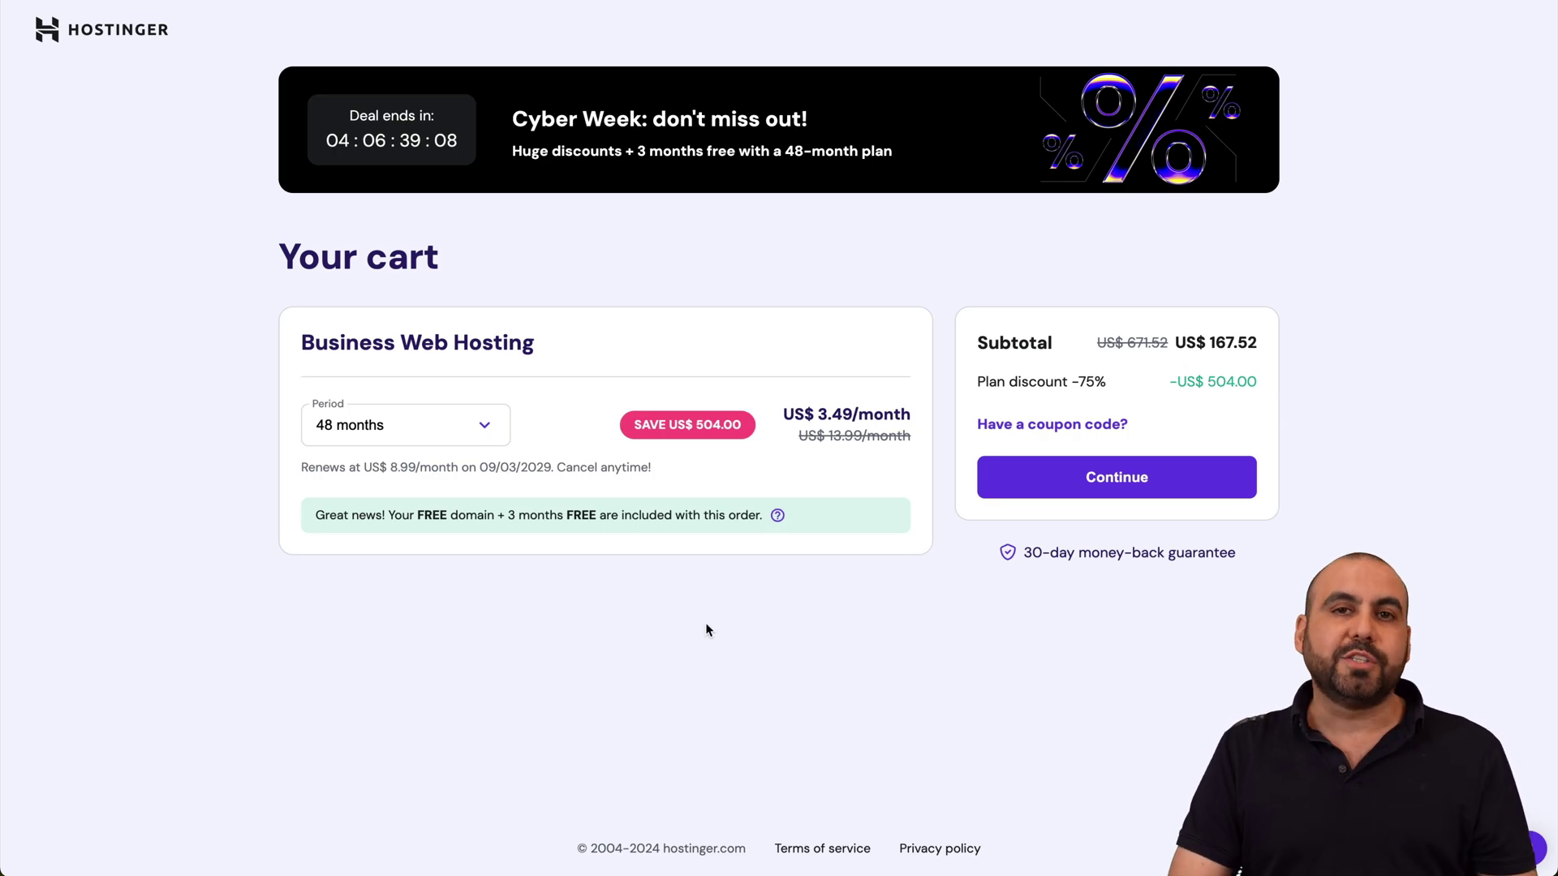
Step: Keep the 48-month period and apply coupon SAASMASTER, lowering the subtotal to US$150.77
click(451, 433)
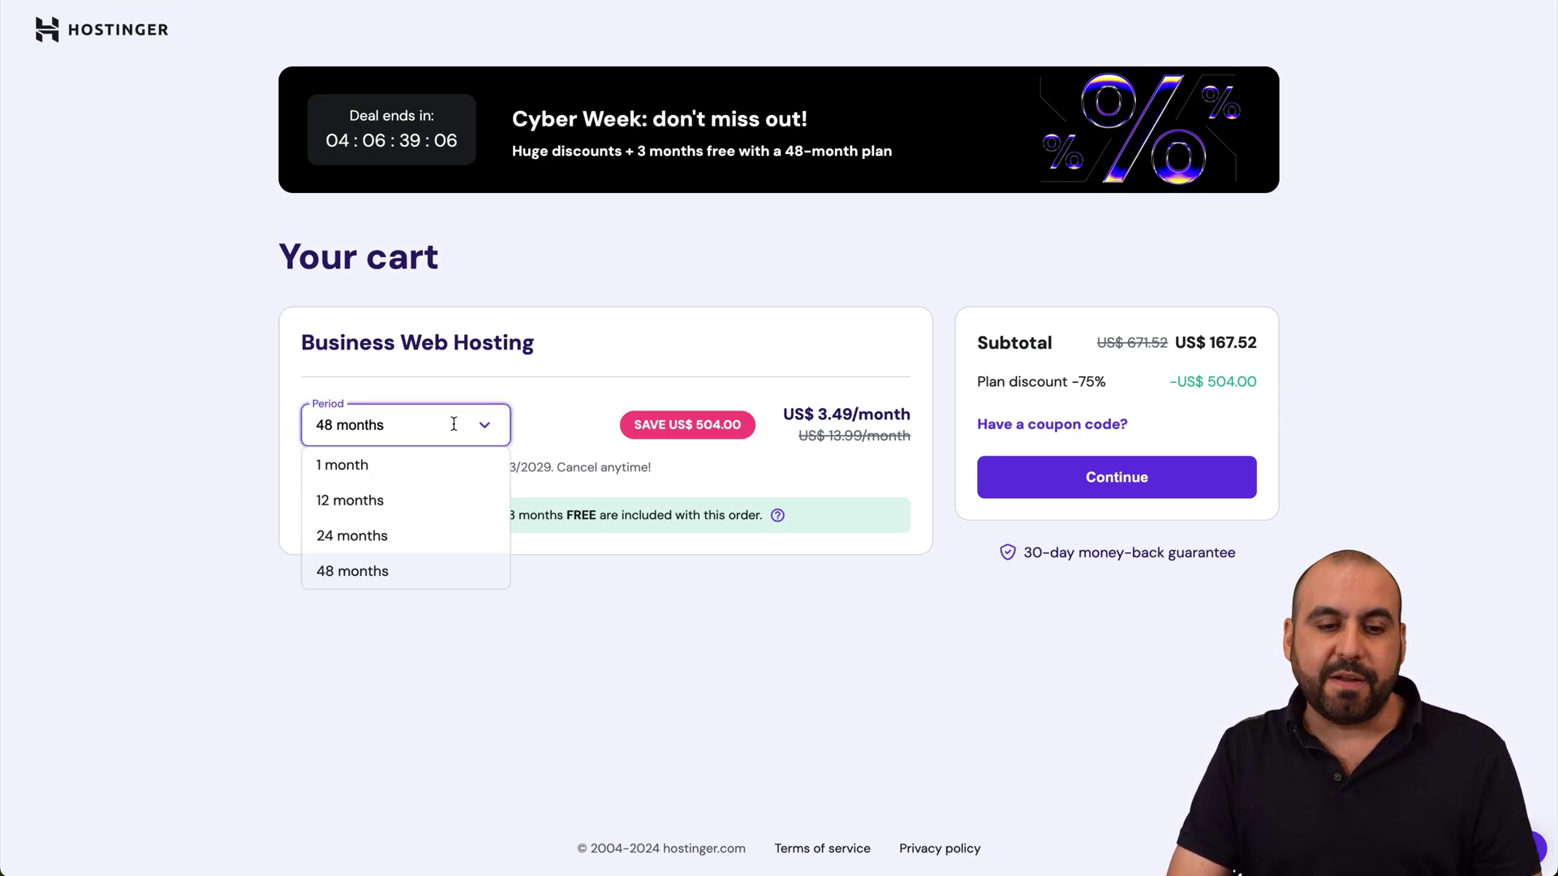
click(366, 573)
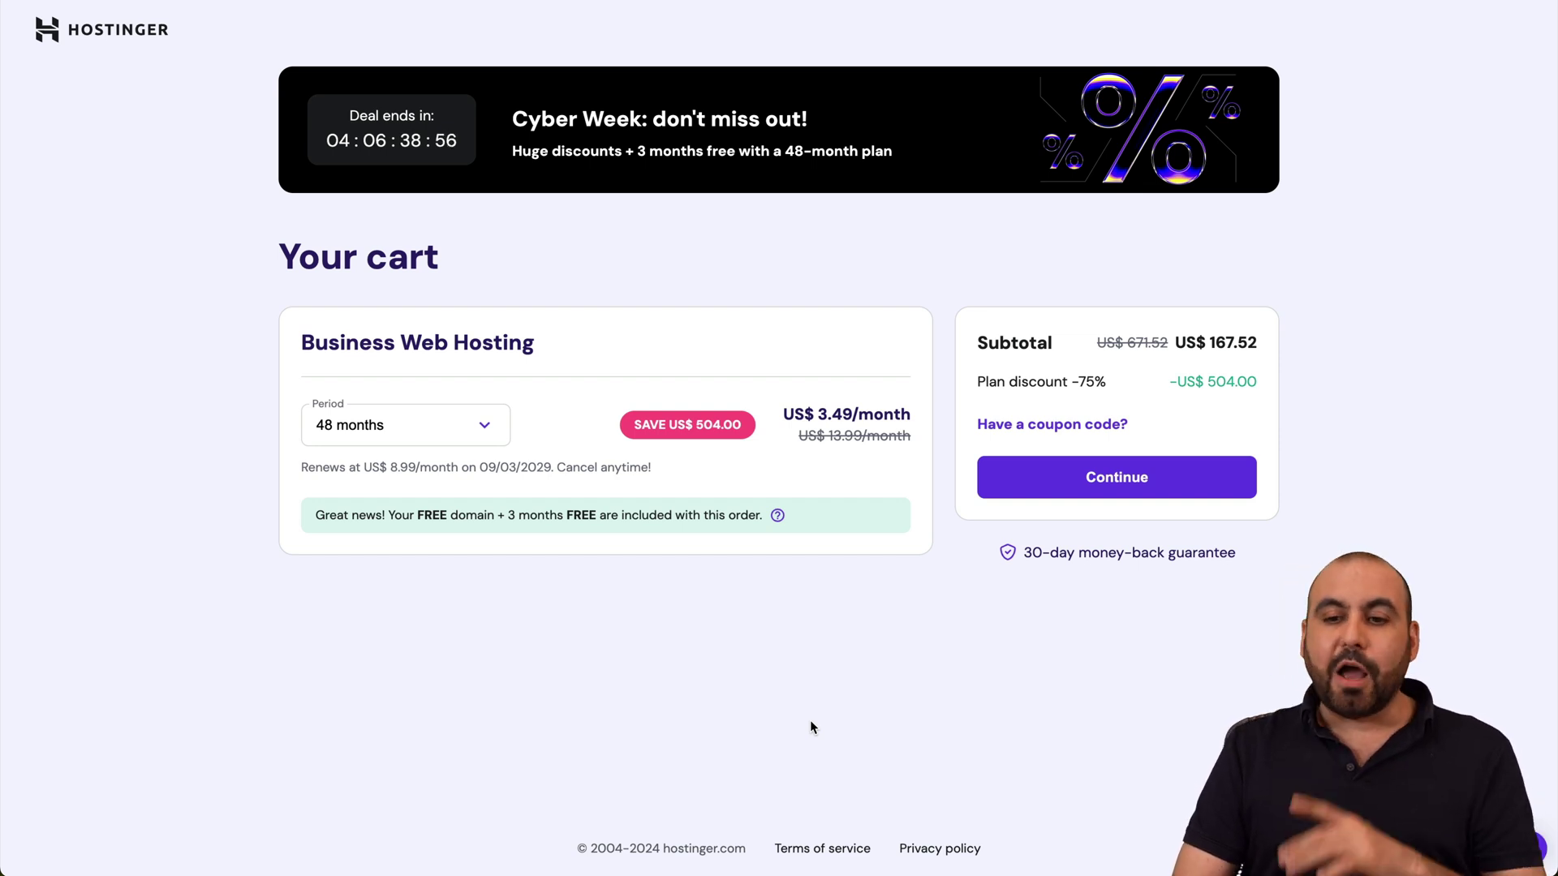
click(1072, 422)
text(SAASMASTER)
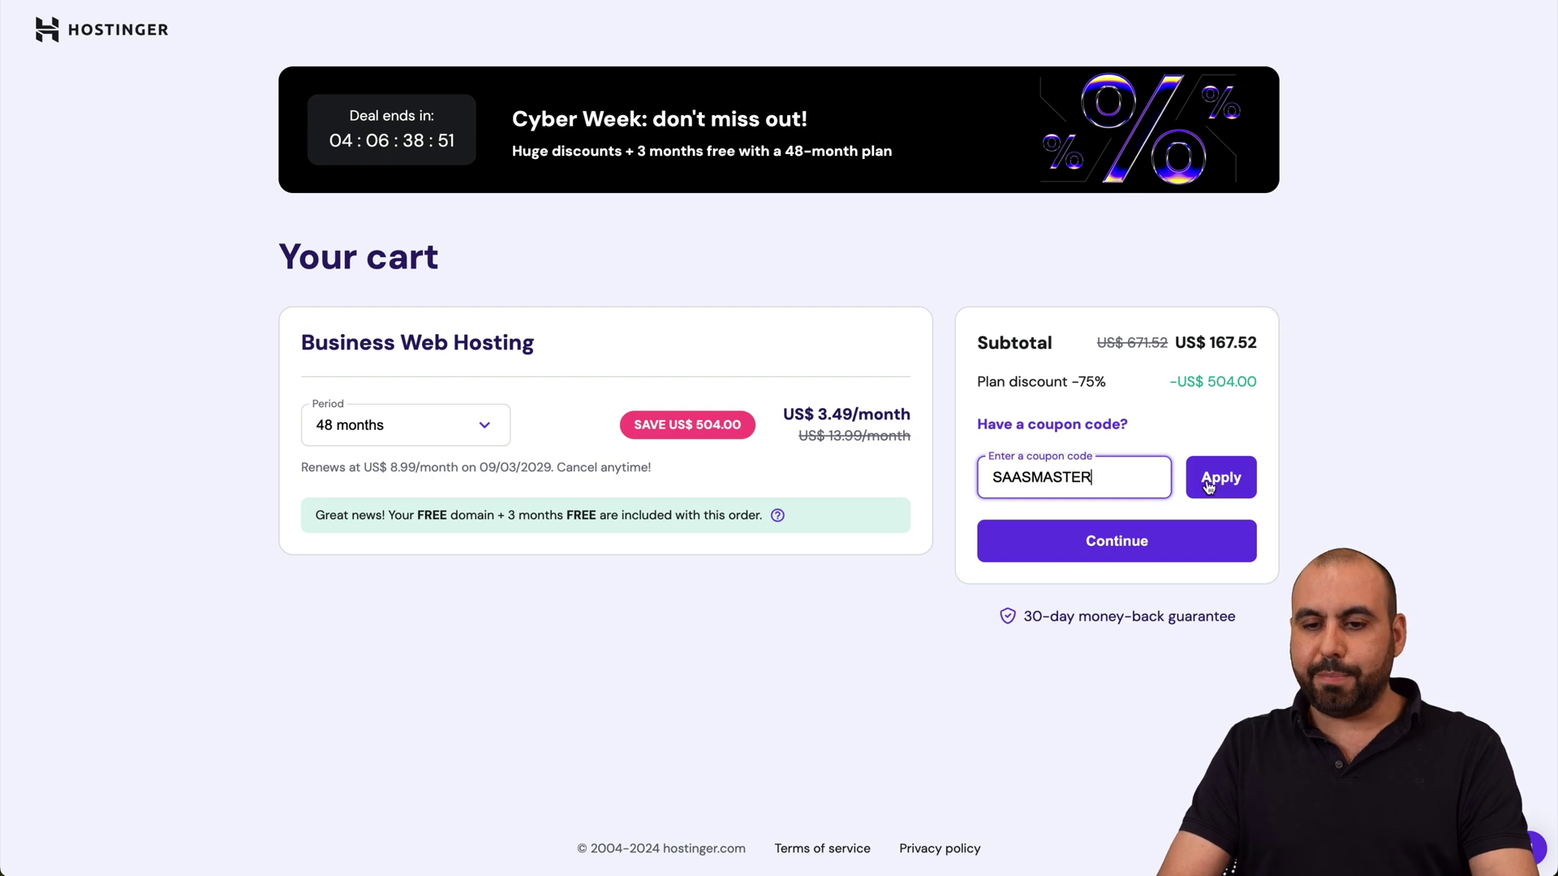
click(1221, 477)
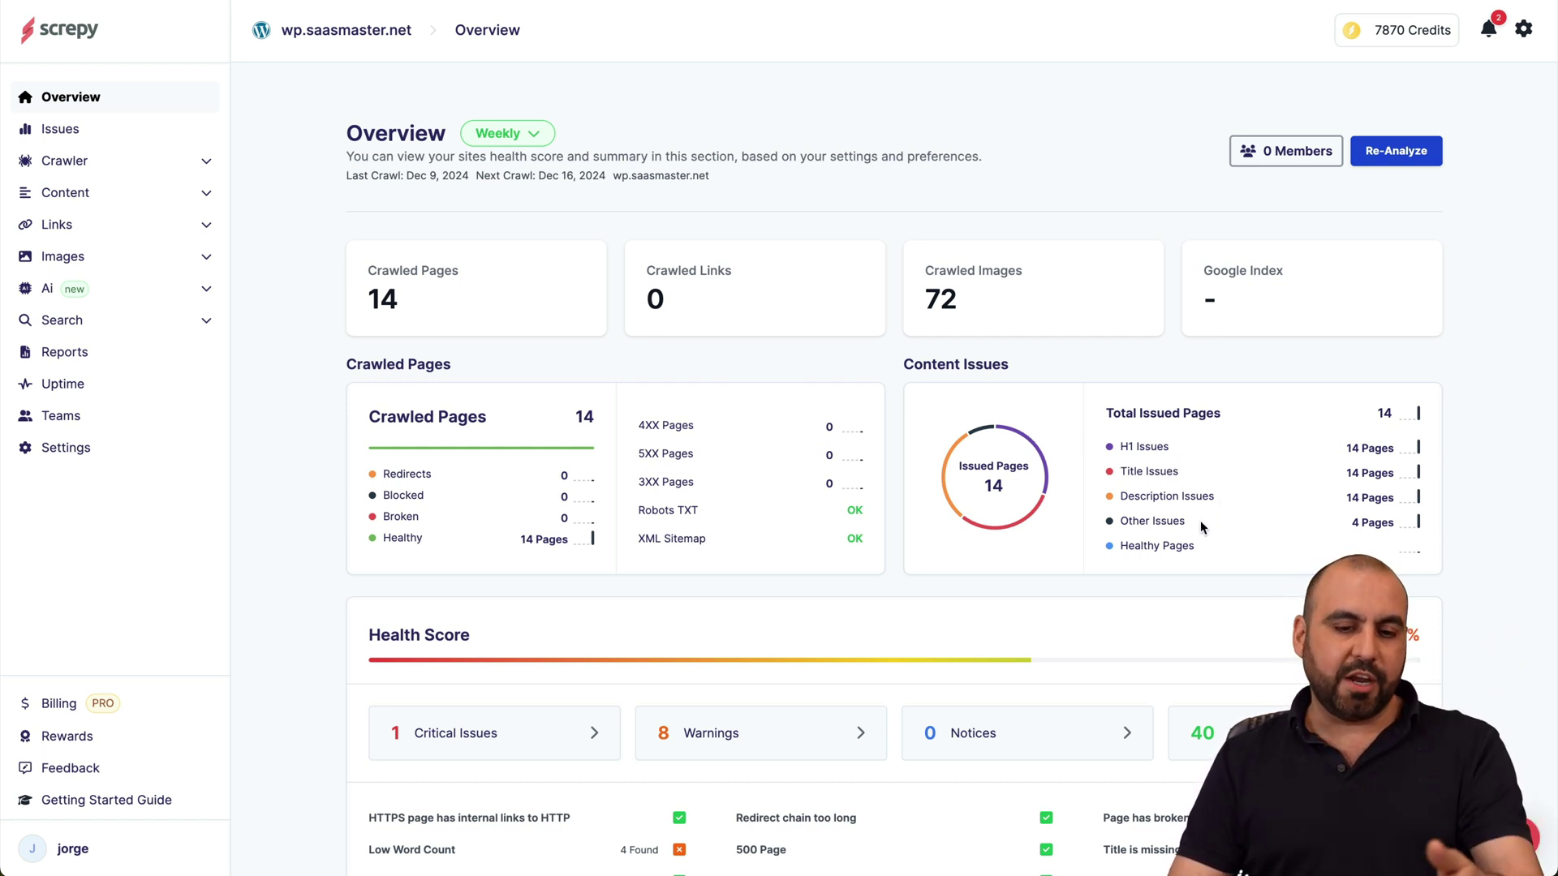
scroll(1179, 555, down, 3)
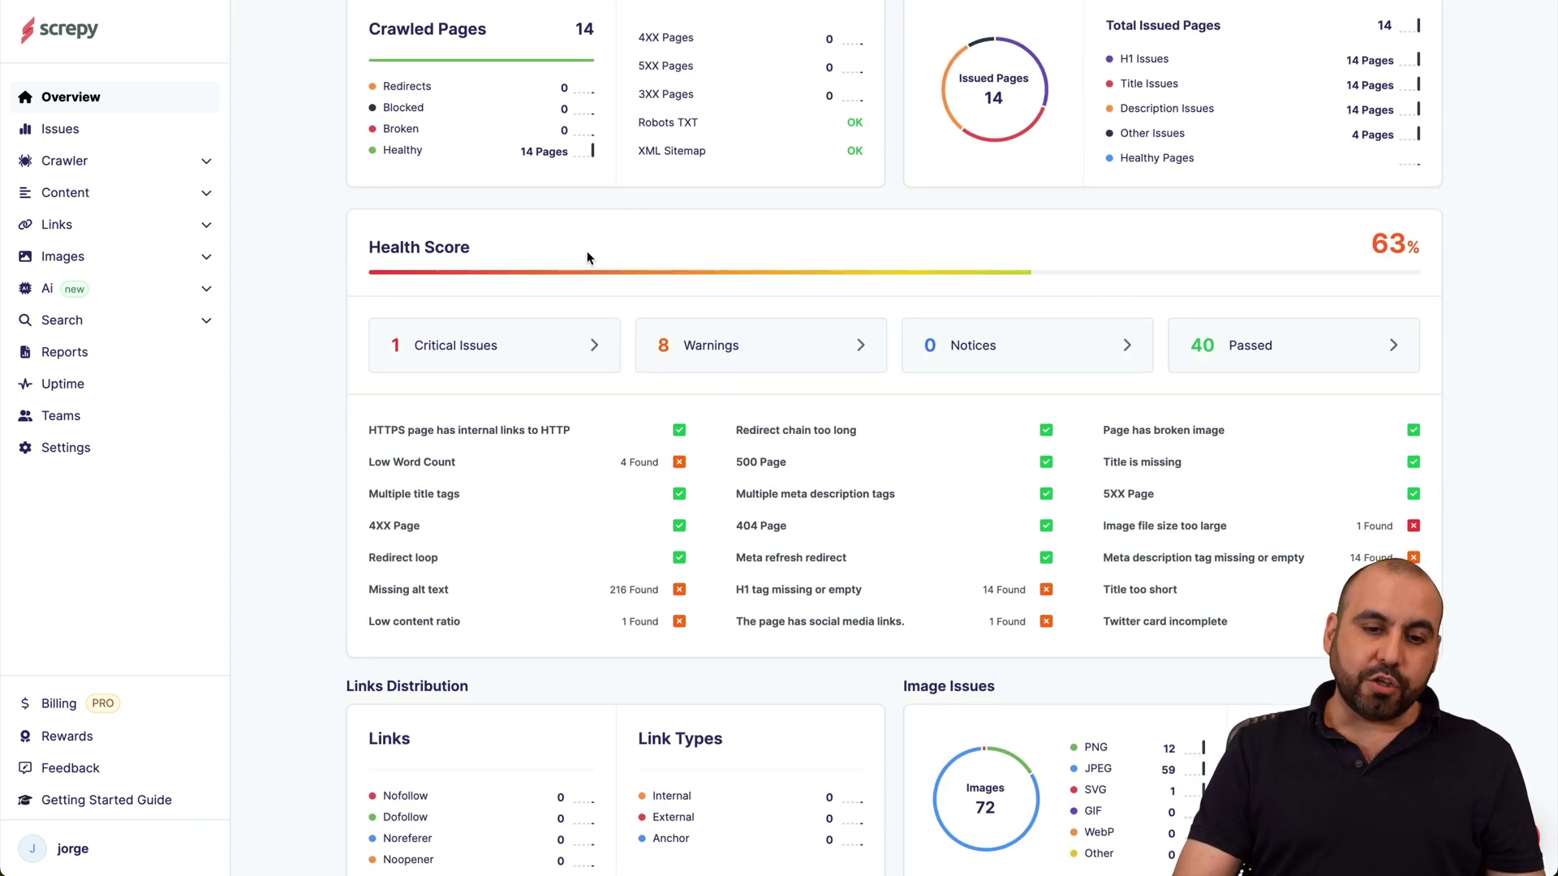
Step: Open the Critical Issues card under the site's Health Score
click(555, 359)
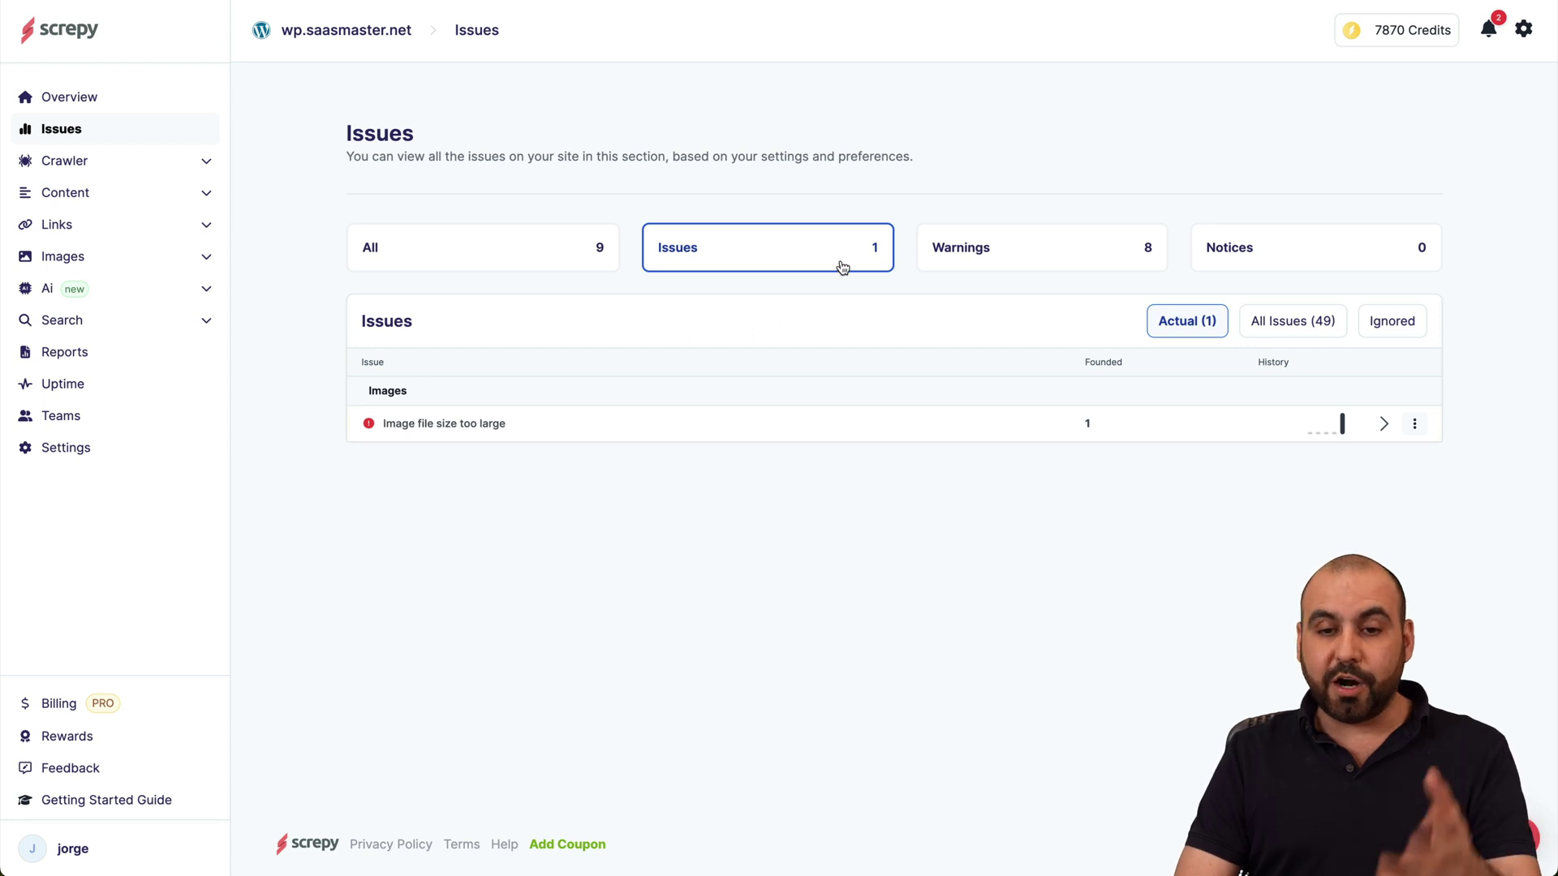
Step: Inspect the 4.73 MB oversized image in Big Images, then go back three pages to Overview
click(1384, 424)
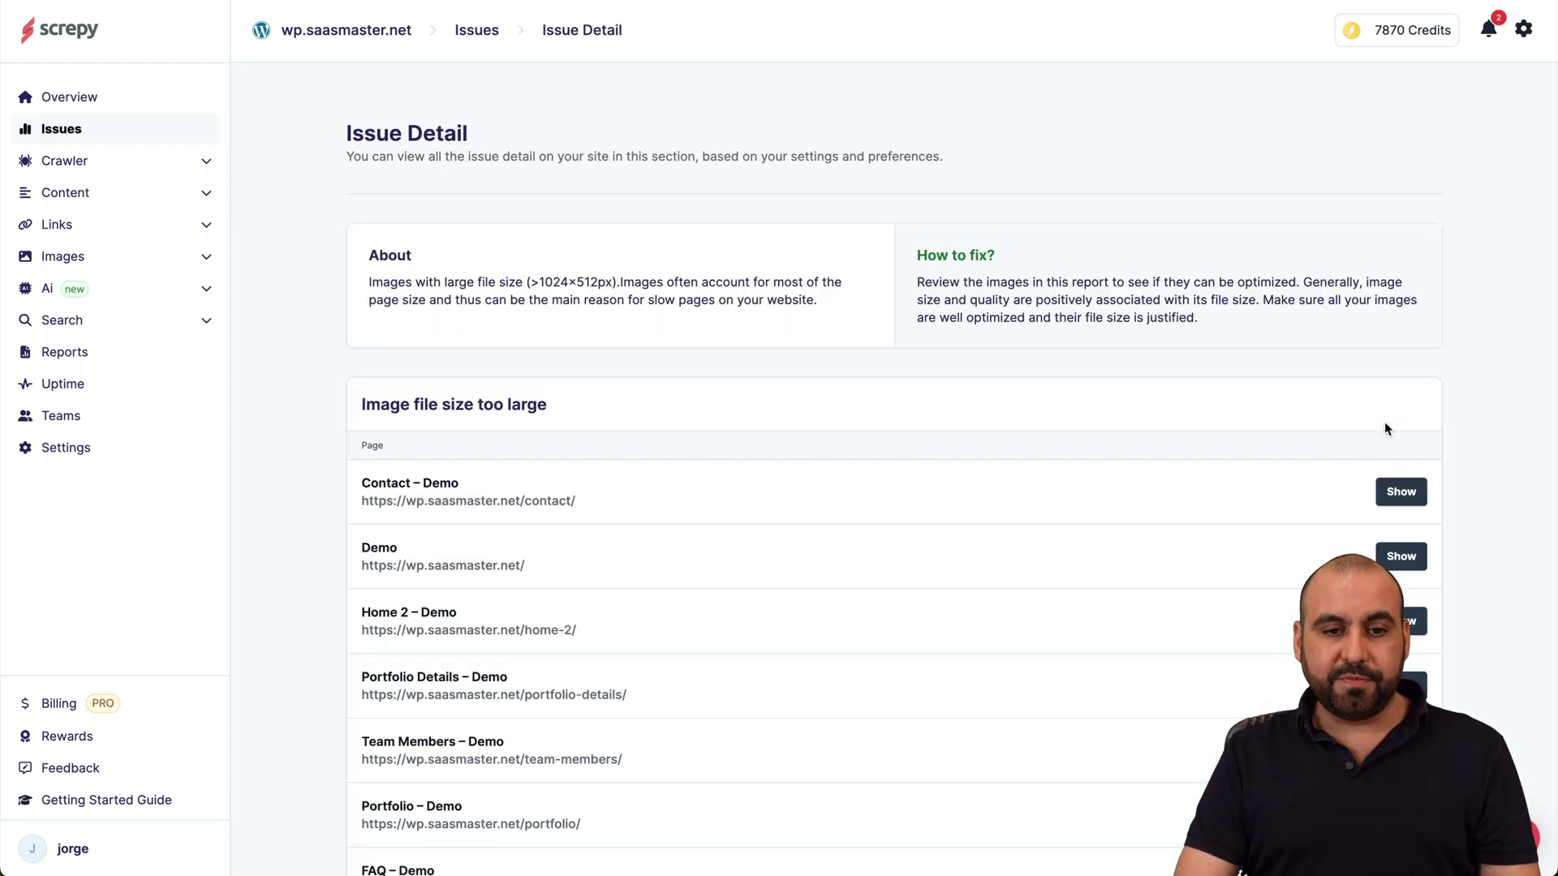
click(1399, 561)
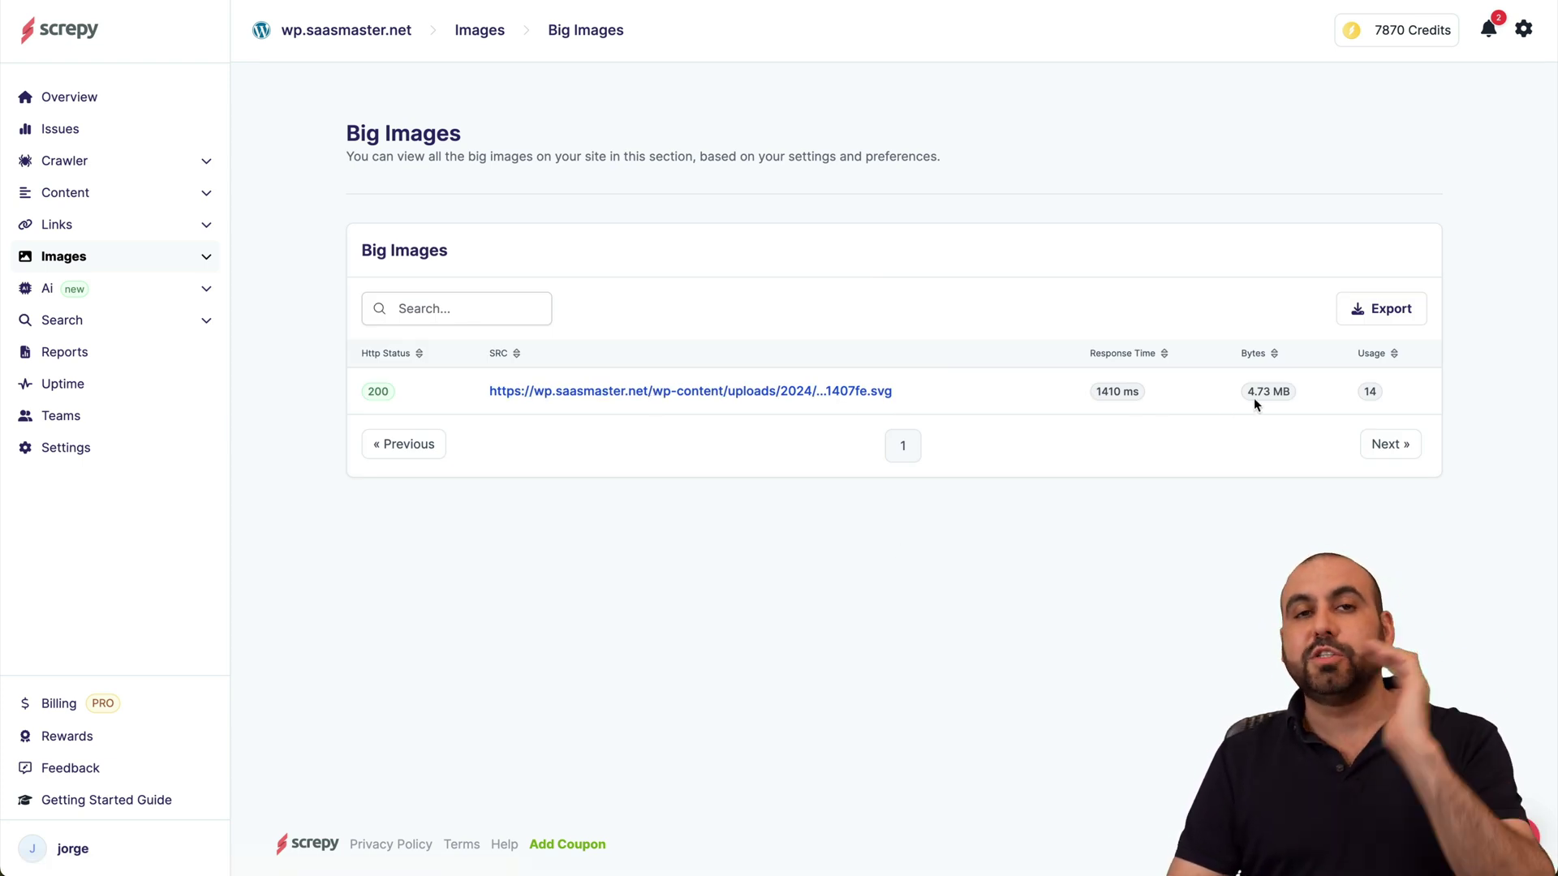
key(alt+Left)
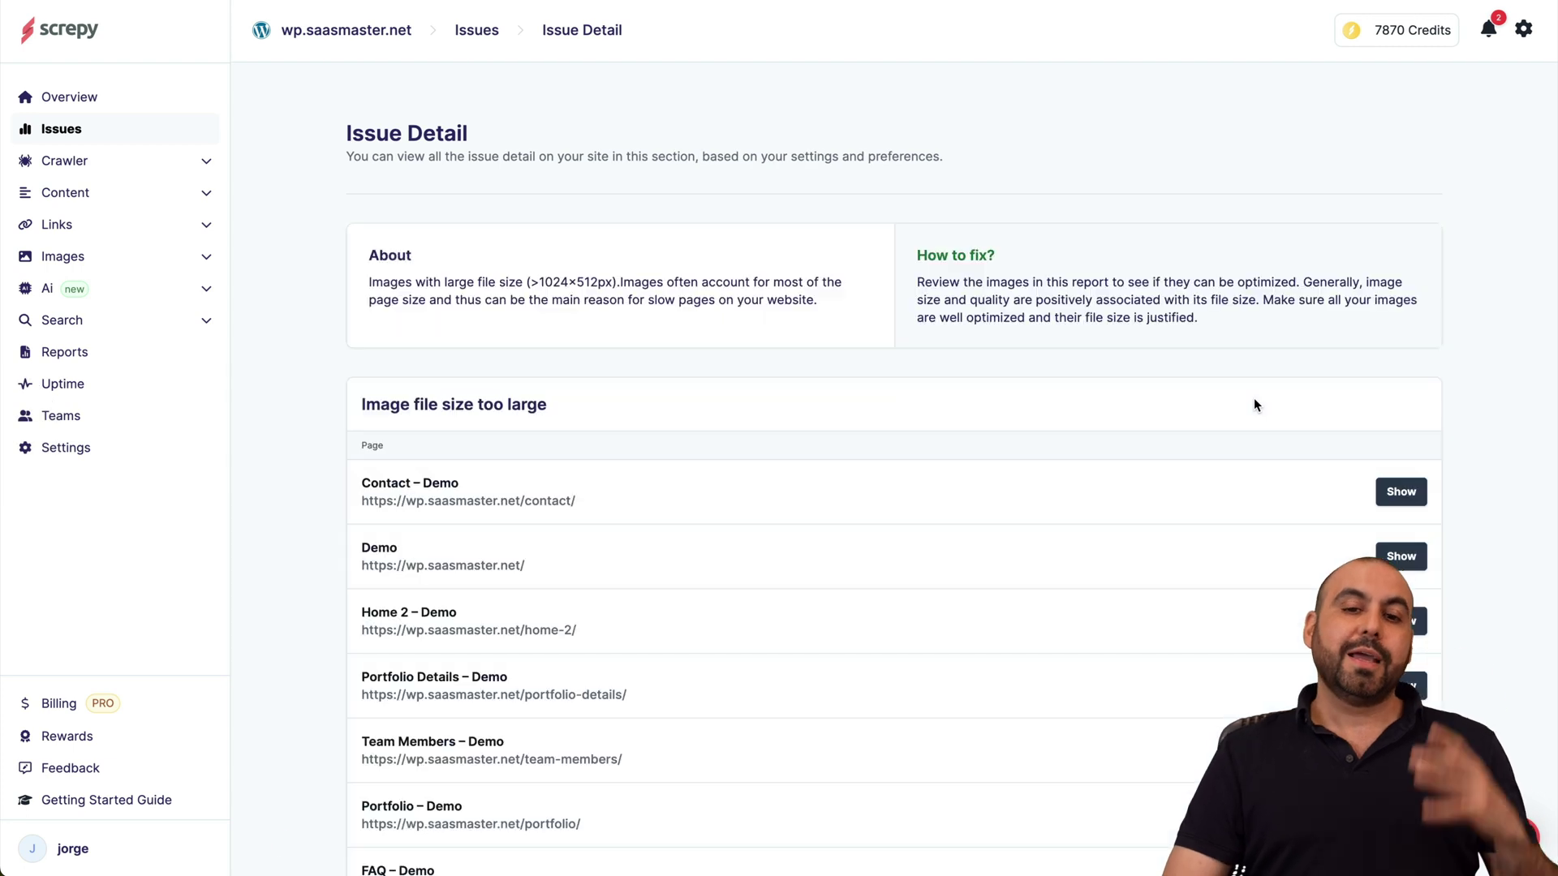
key(alt+Left)
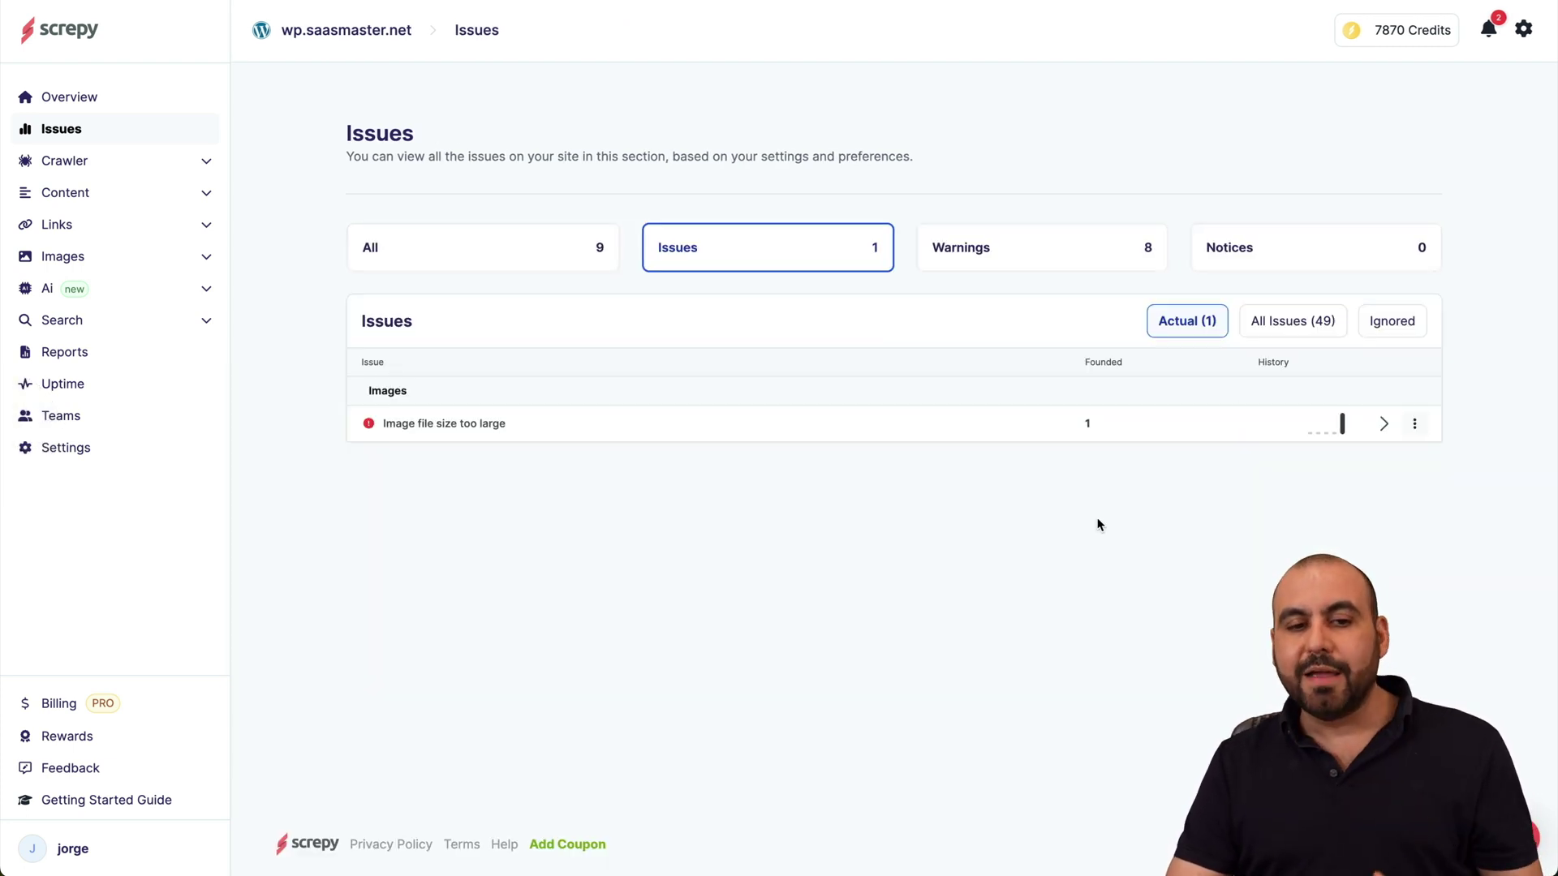
key(alt+Left)
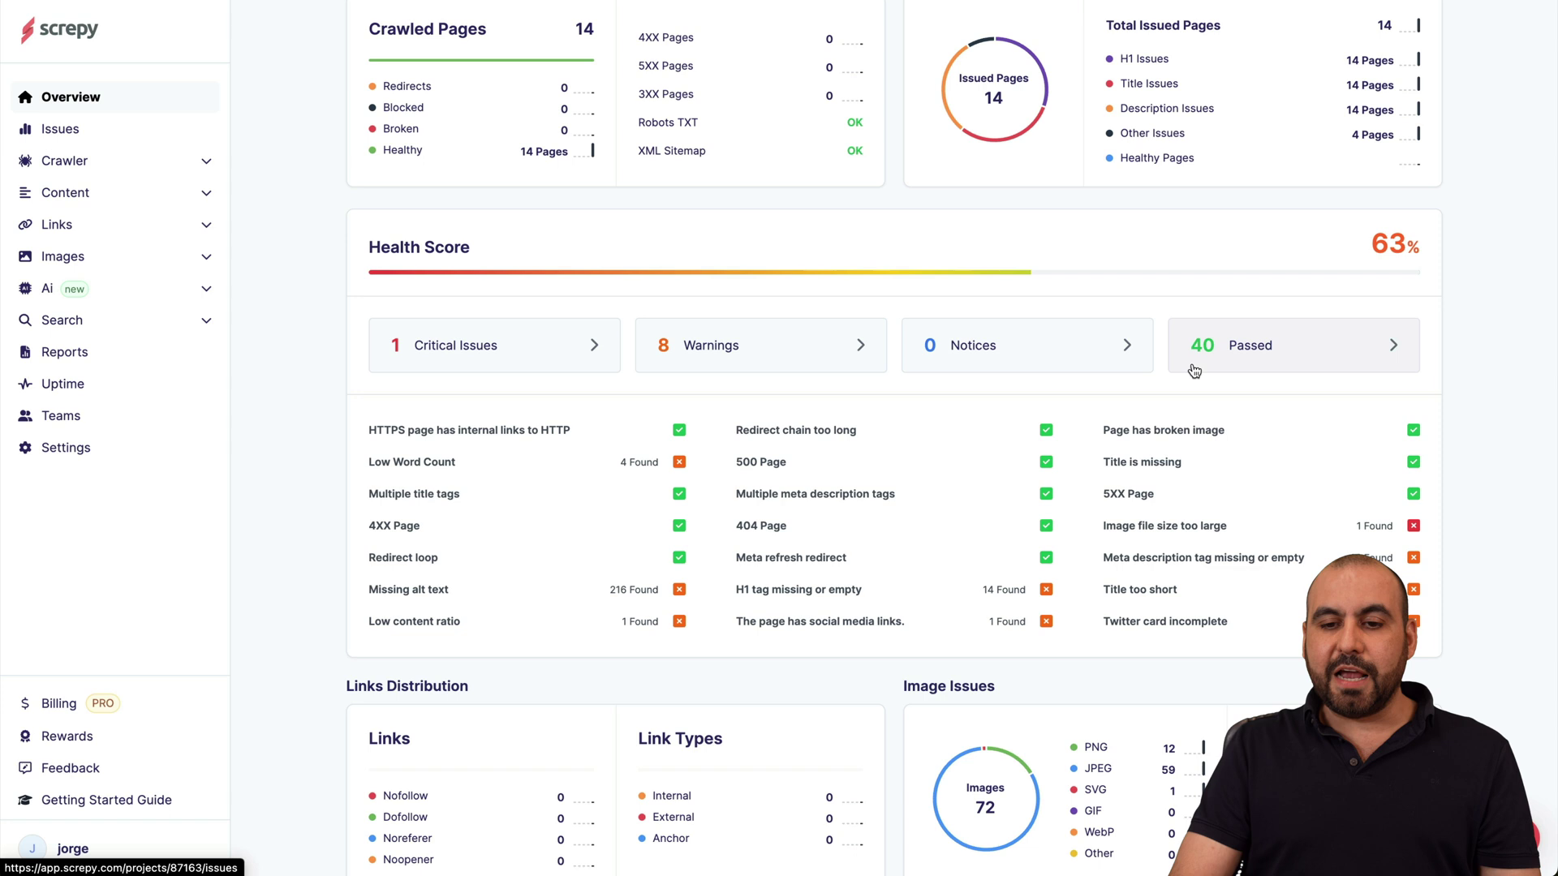
scroll(730, 415, down, 3)
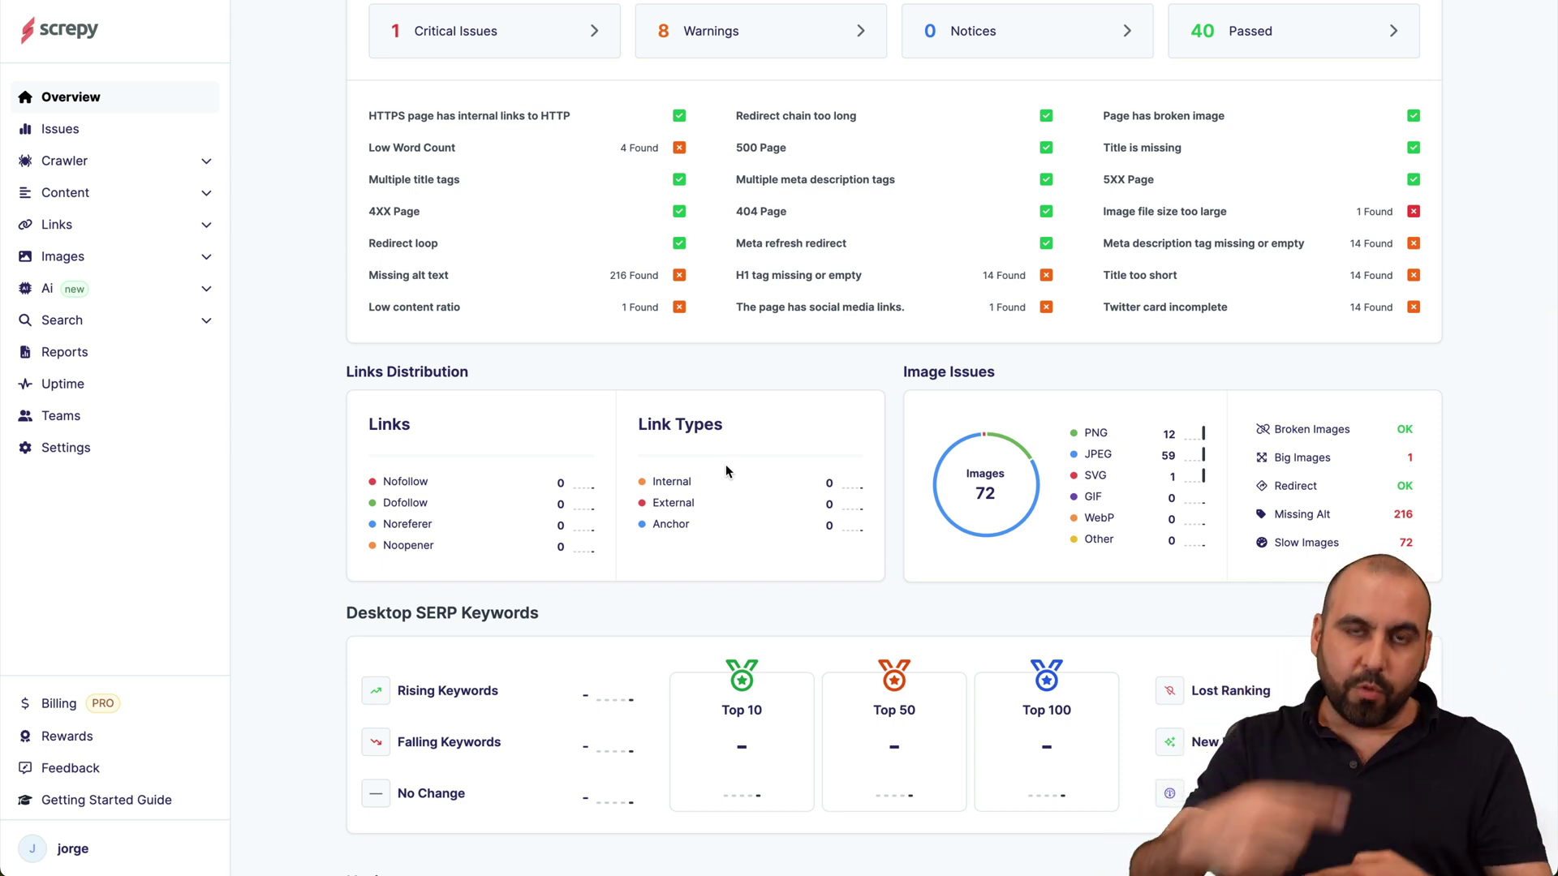
scroll(726, 464, down, 2)
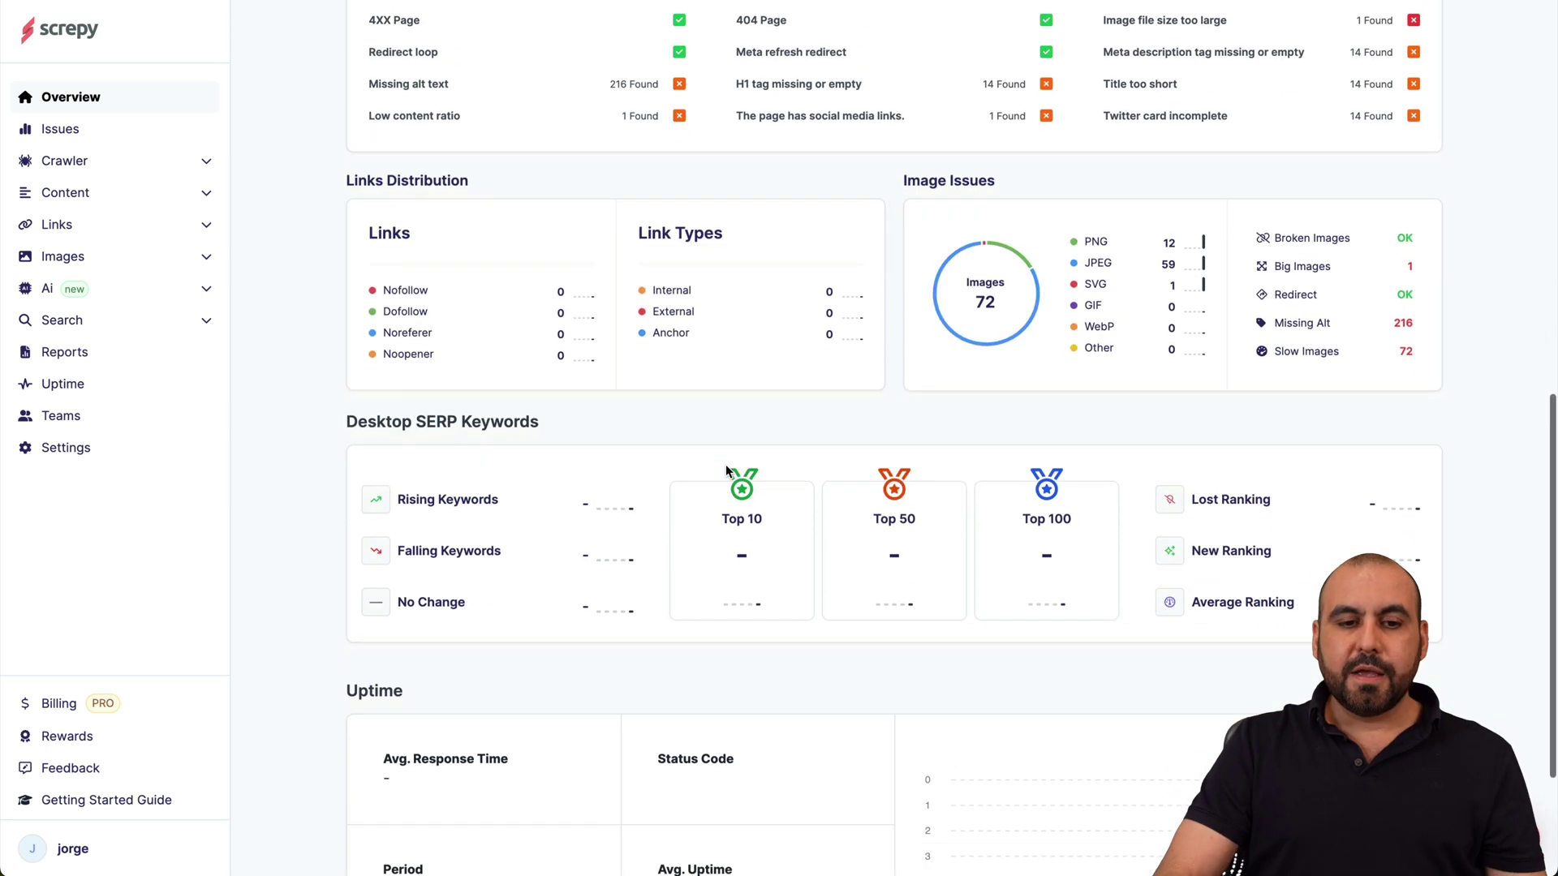
scroll(678, 445, down, 2)
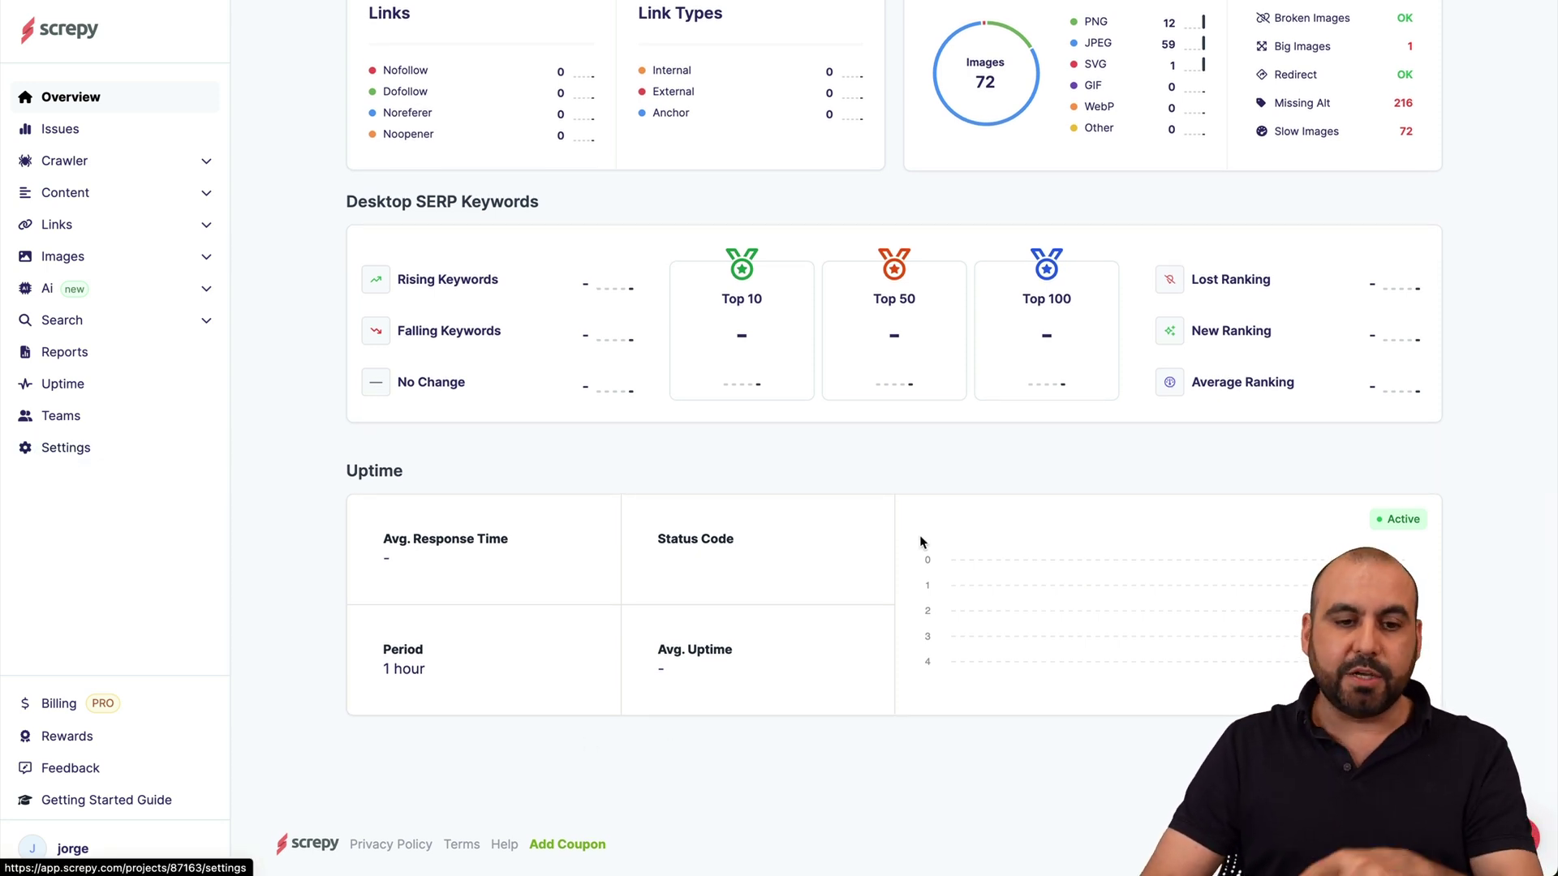
scroll(730, 695, up, 5)
scroll(733, 699, up, 5)
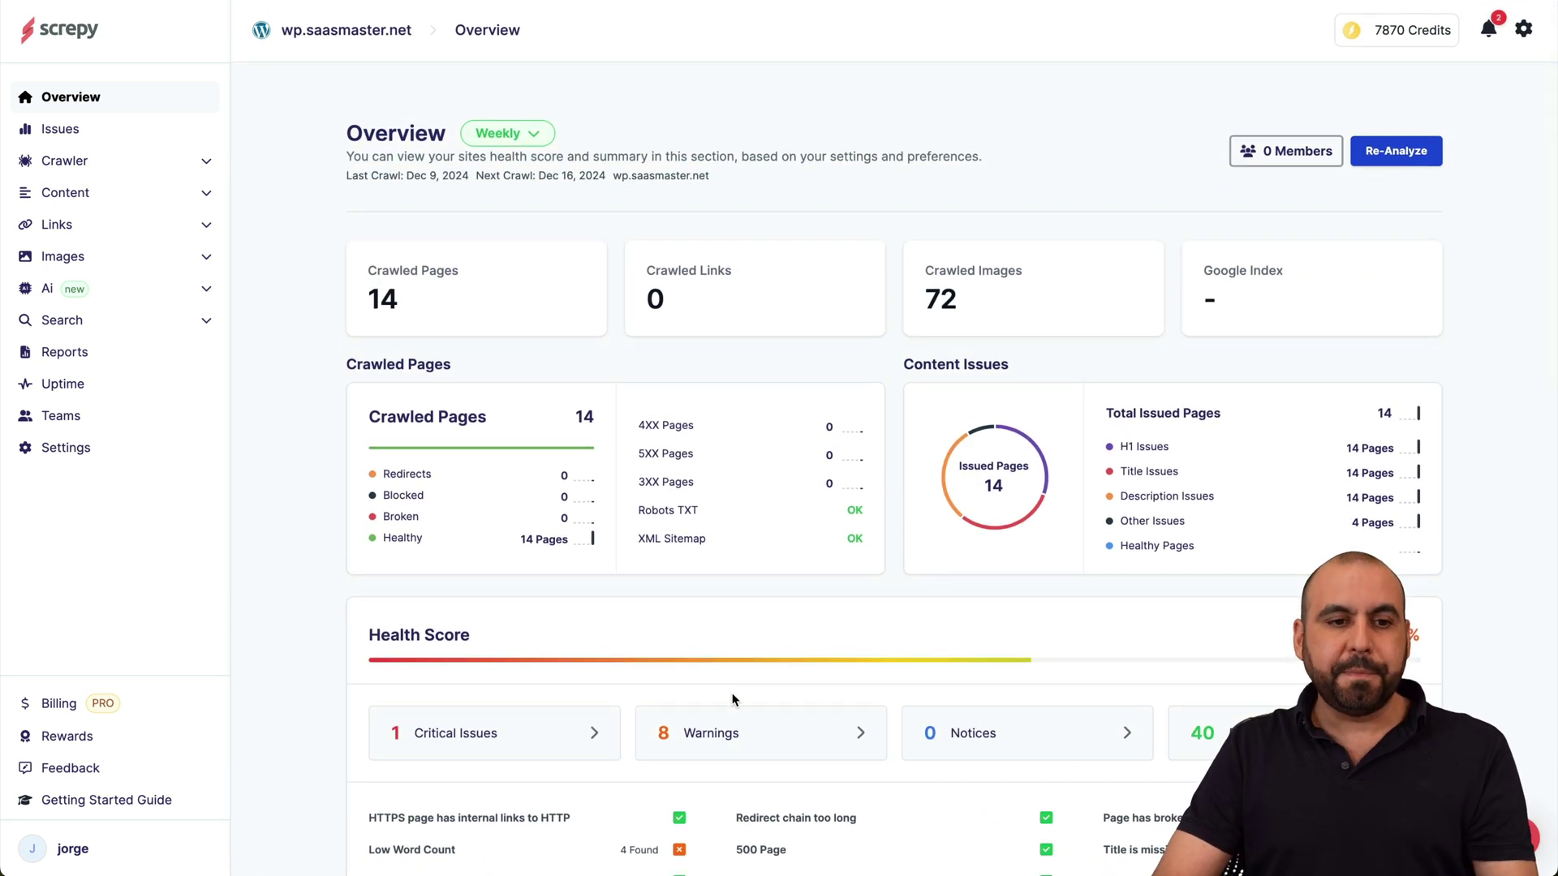
Step: Review the Low Word Count issue's four pages, then open Crawler's Crawled Pages report
click(152, 131)
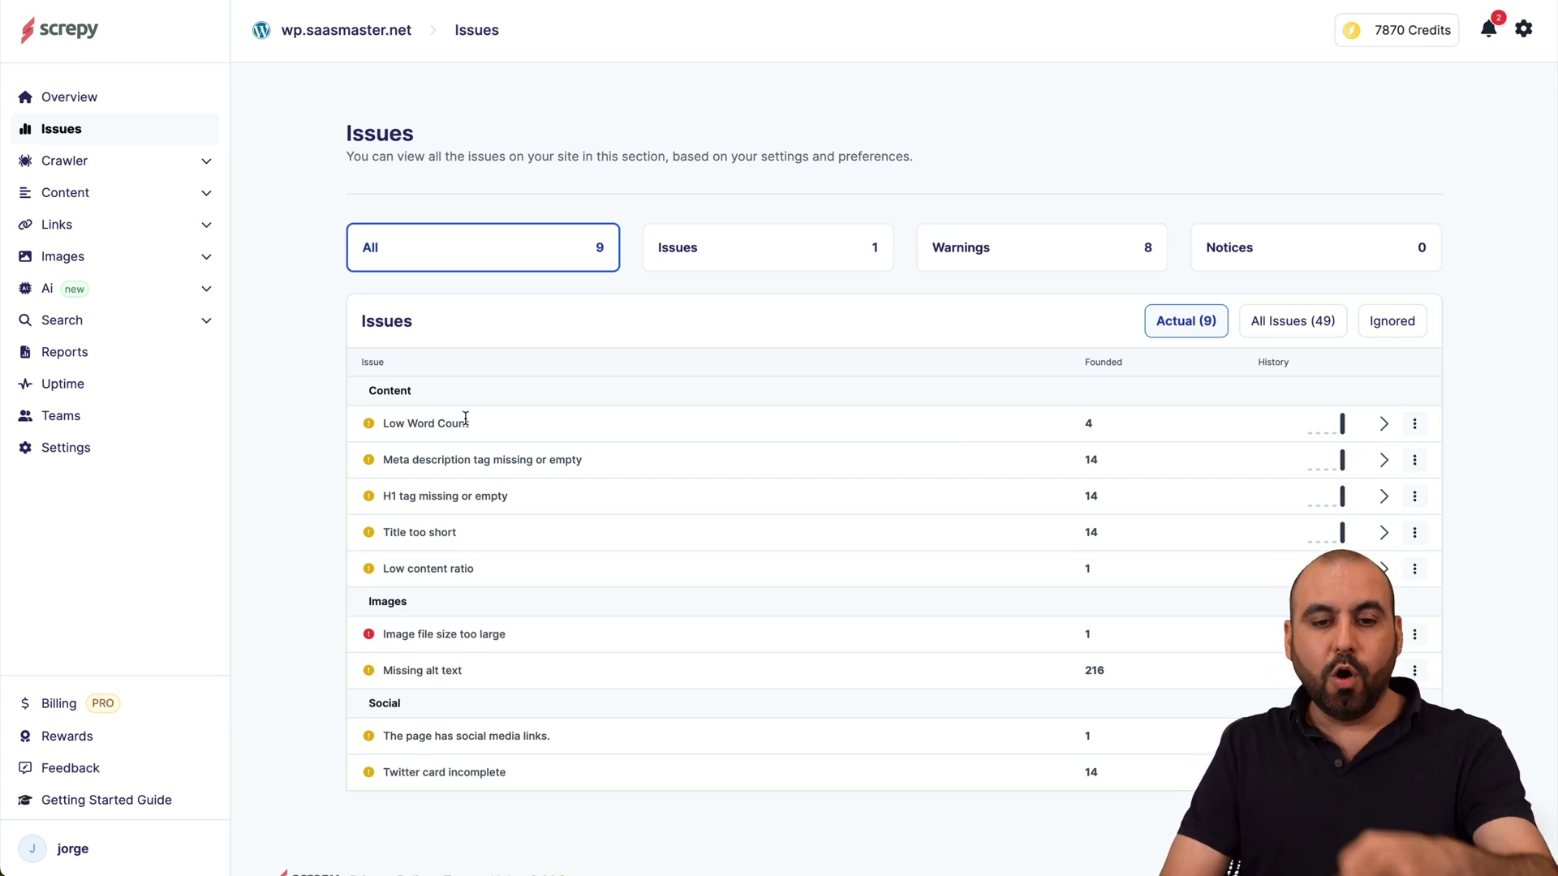
click(1383, 423)
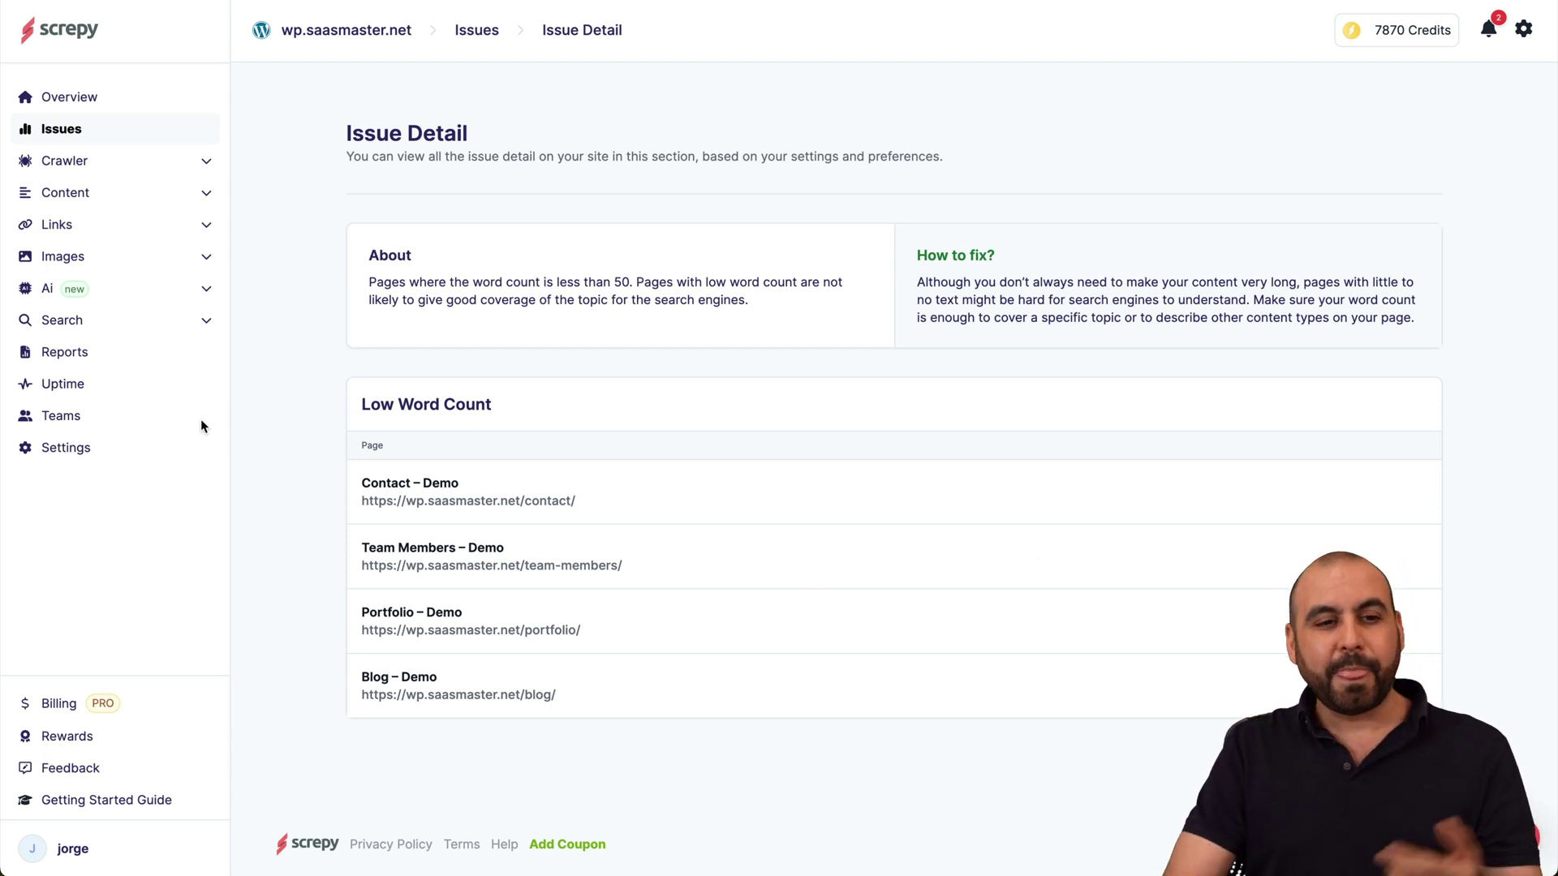
click(101, 165)
click(131, 201)
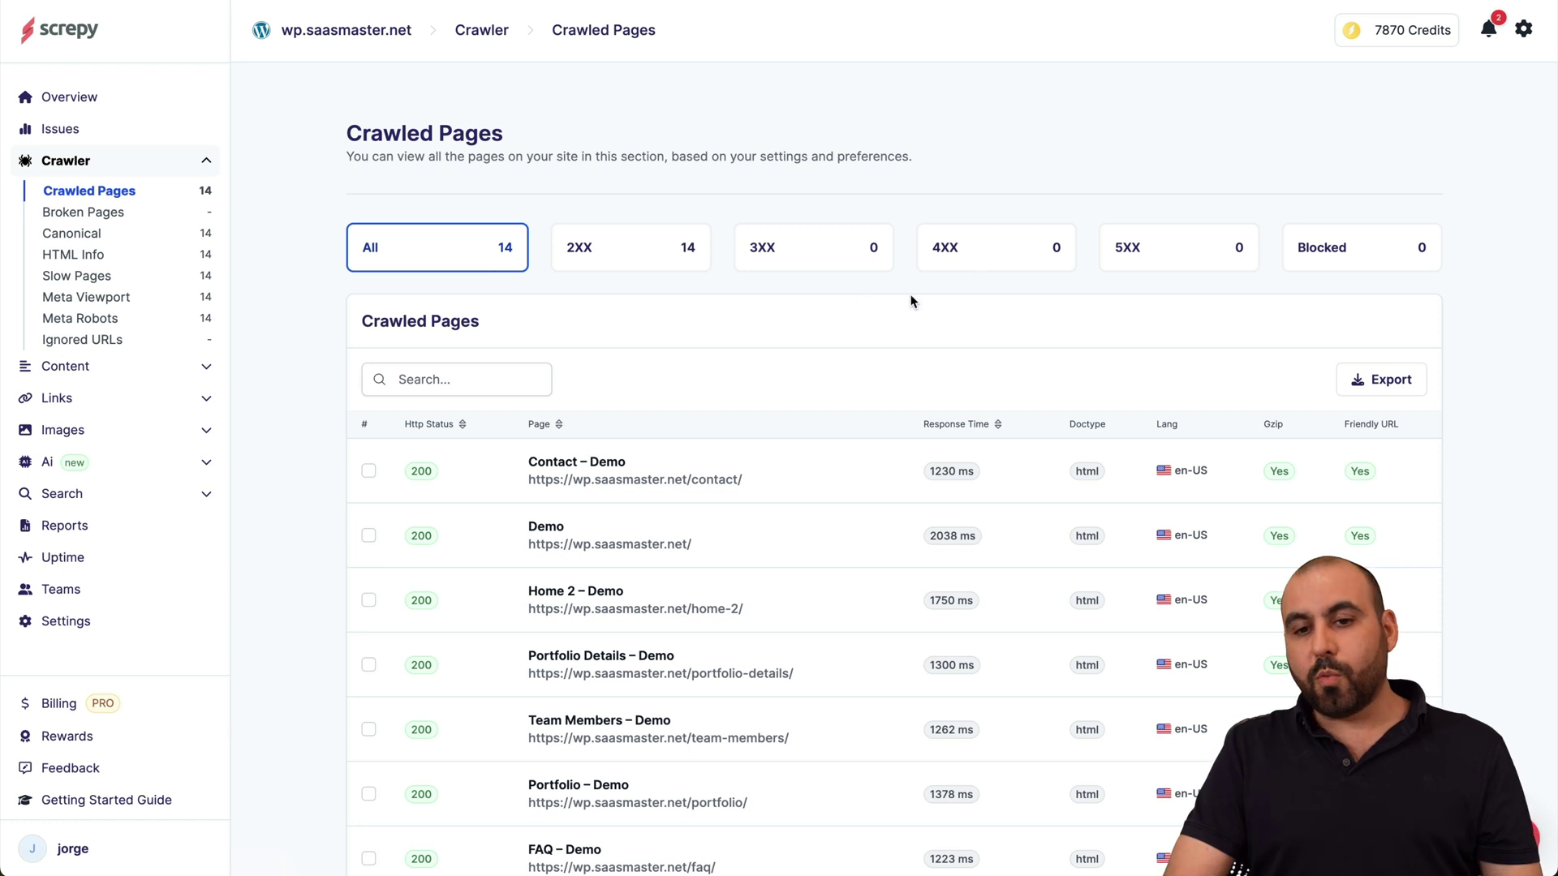
Step: Filter crawled pages to 4XX and back to All, then browse Canonical, HTML Info, Slow Pages and Meta Viewport
click(994, 256)
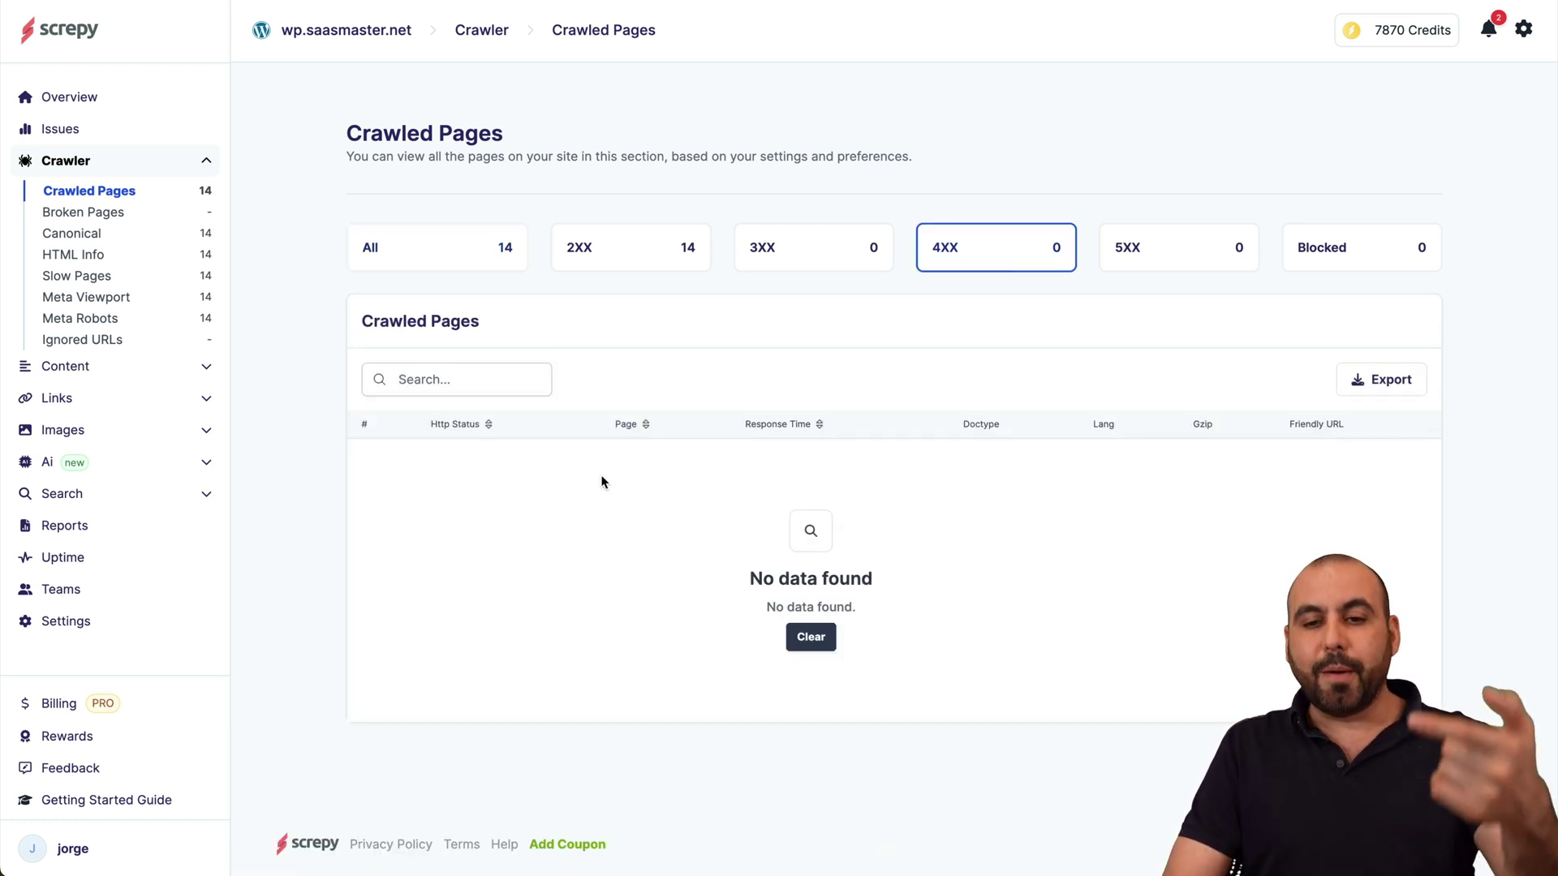
click(445, 242)
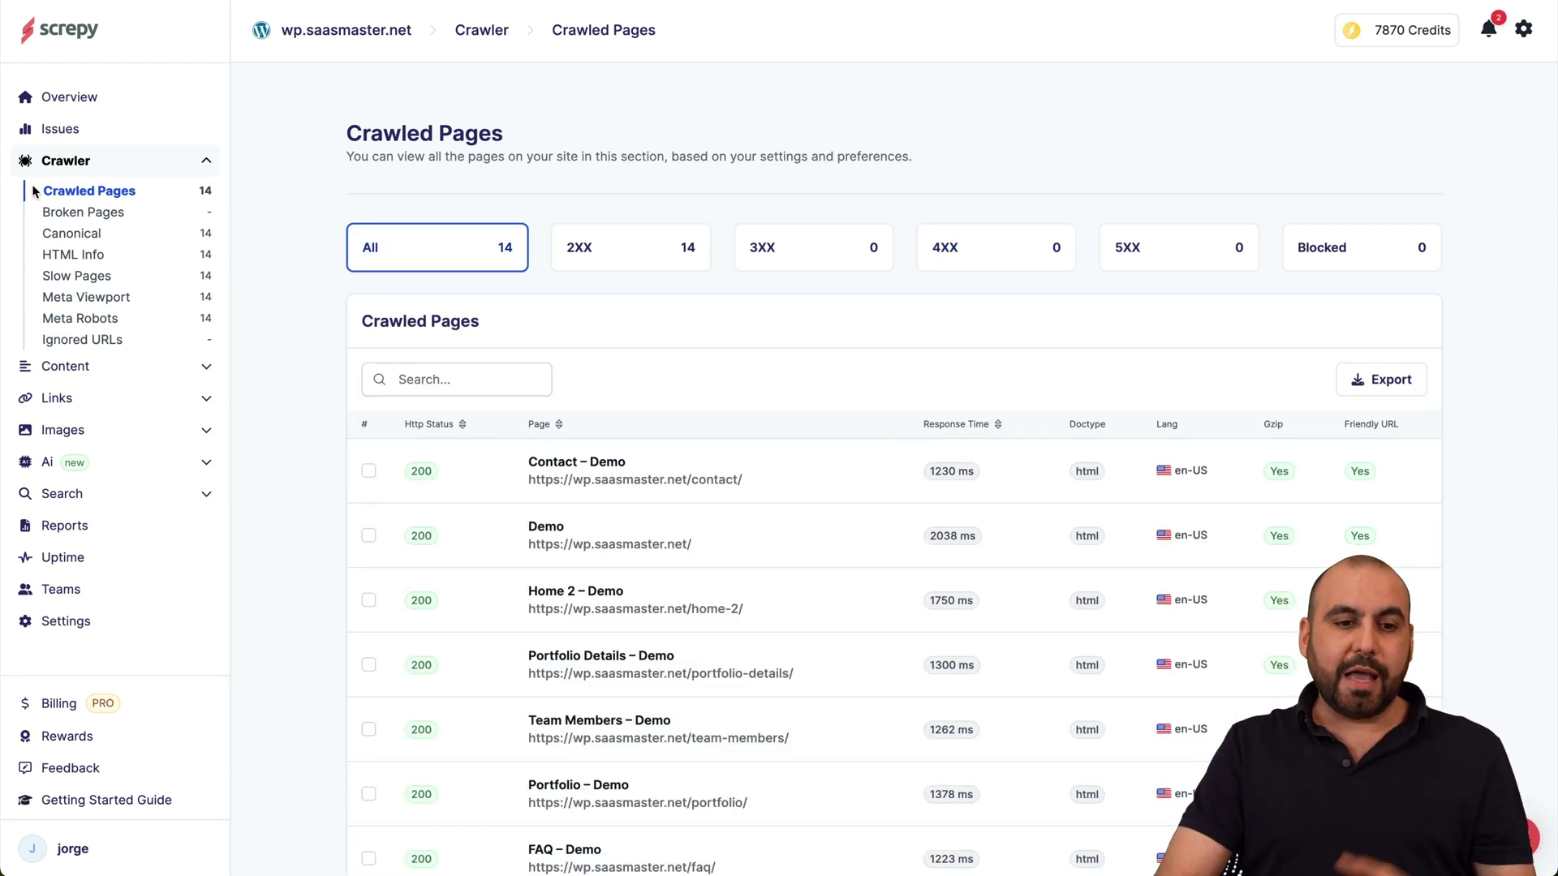
click(105, 242)
click(116, 258)
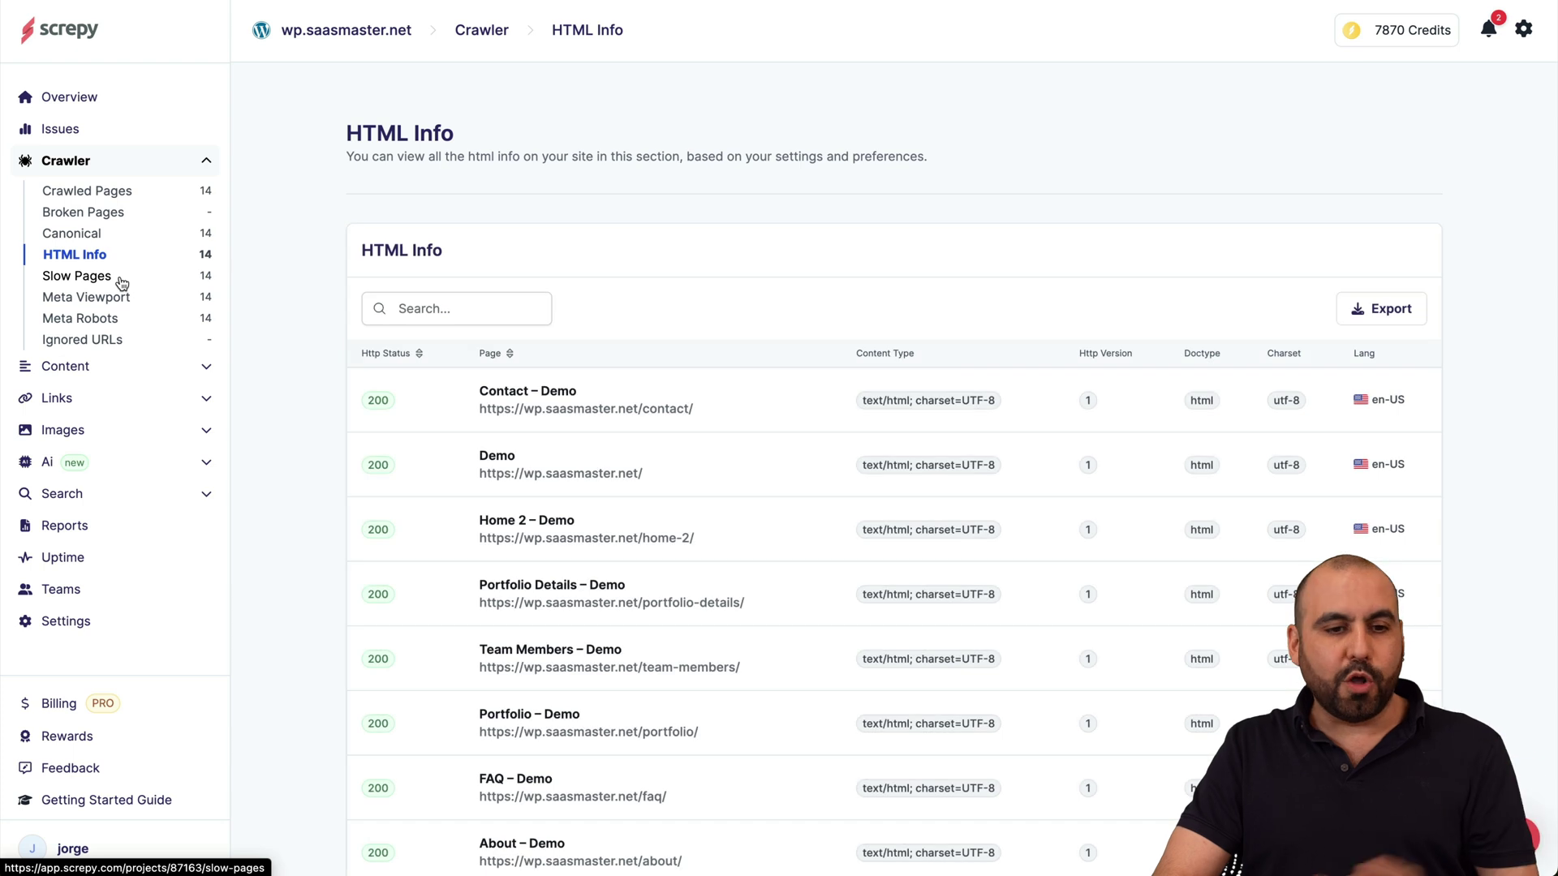
click(119, 280)
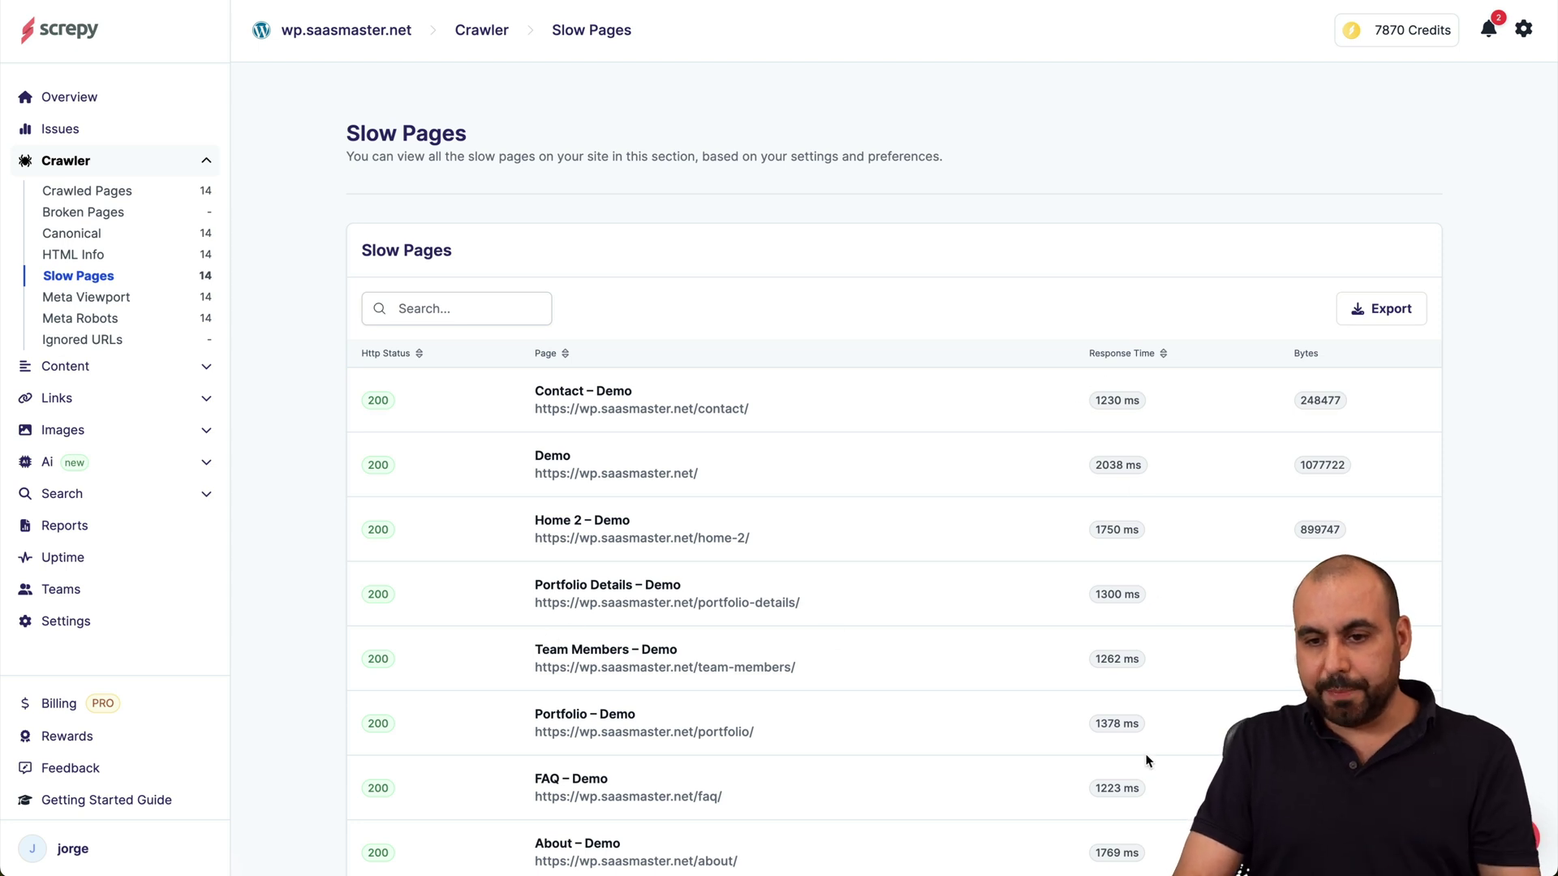
click(127, 299)
click(143, 365)
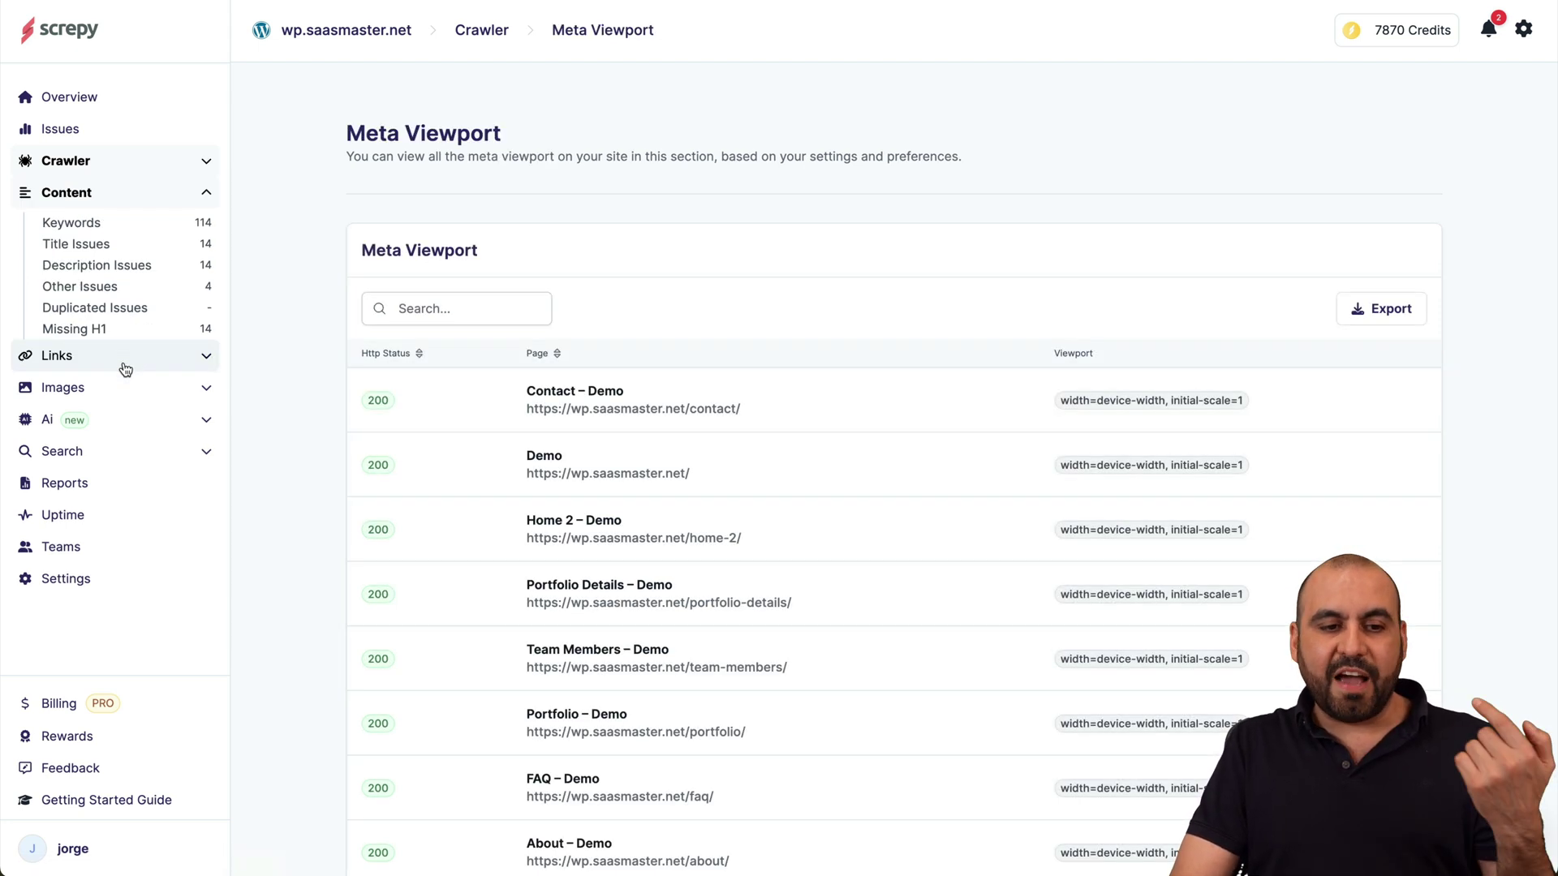
Step: Check Keywords and Title Issues, expand the Links and Images groups, then open AI Articles
click(91, 224)
click(103, 248)
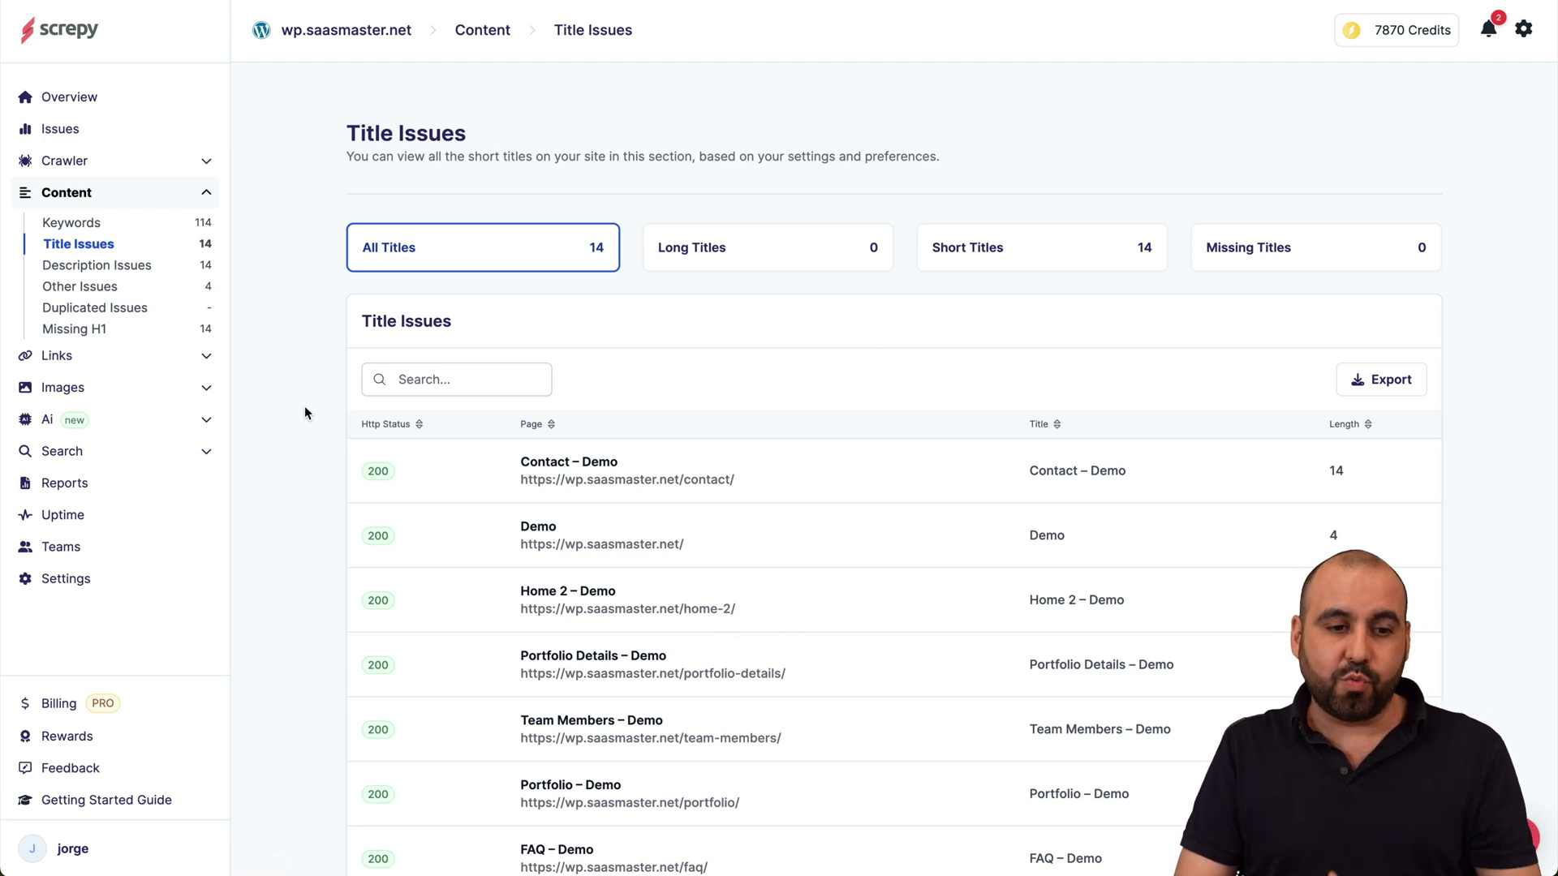
click(129, 361)
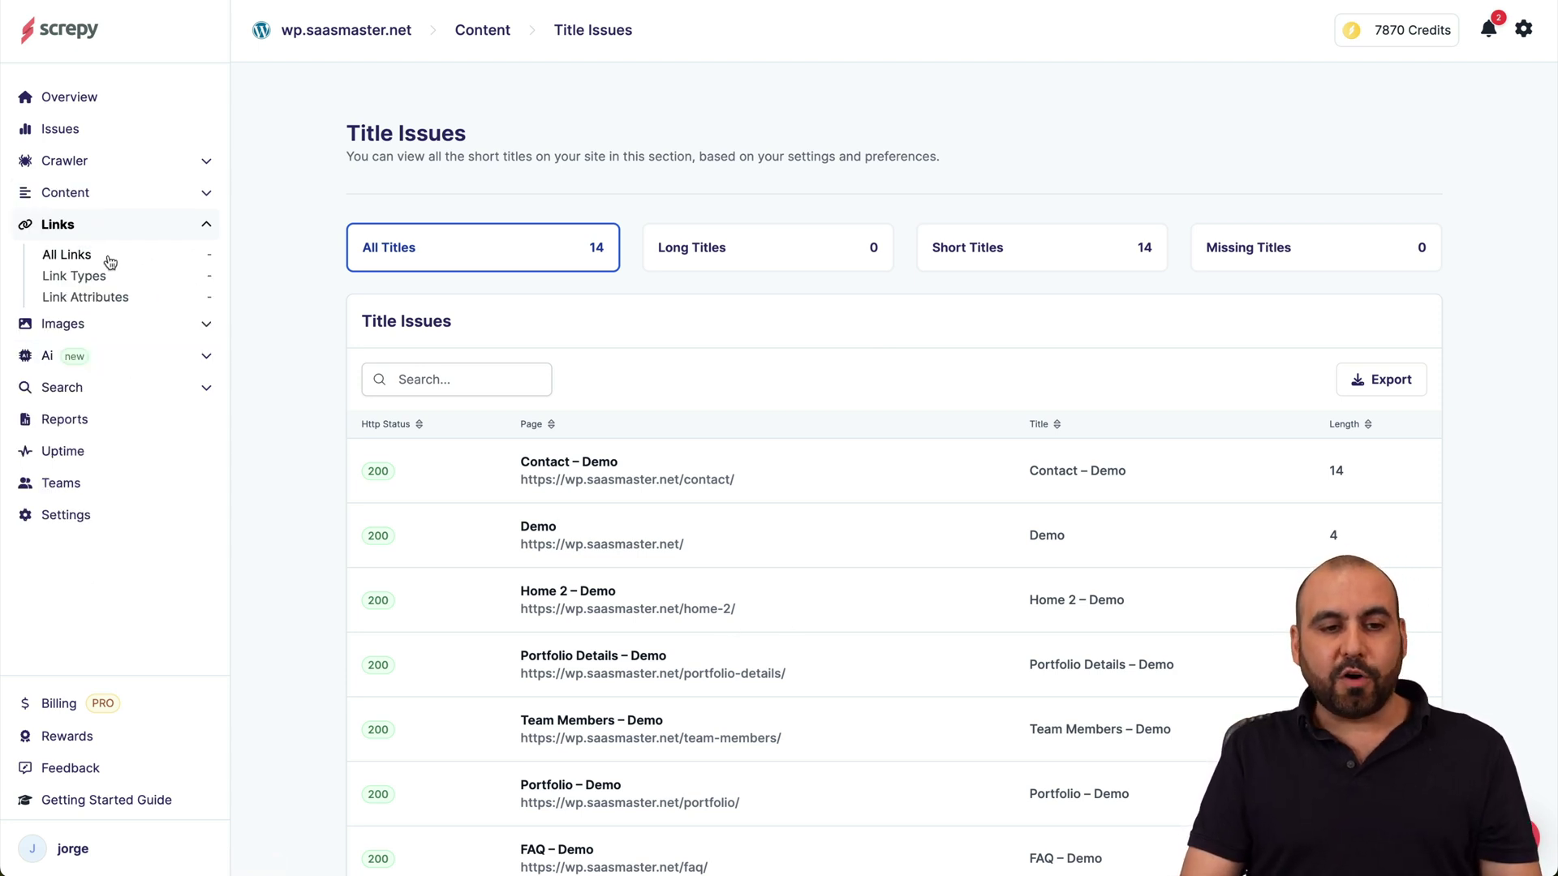
click(121, 329)
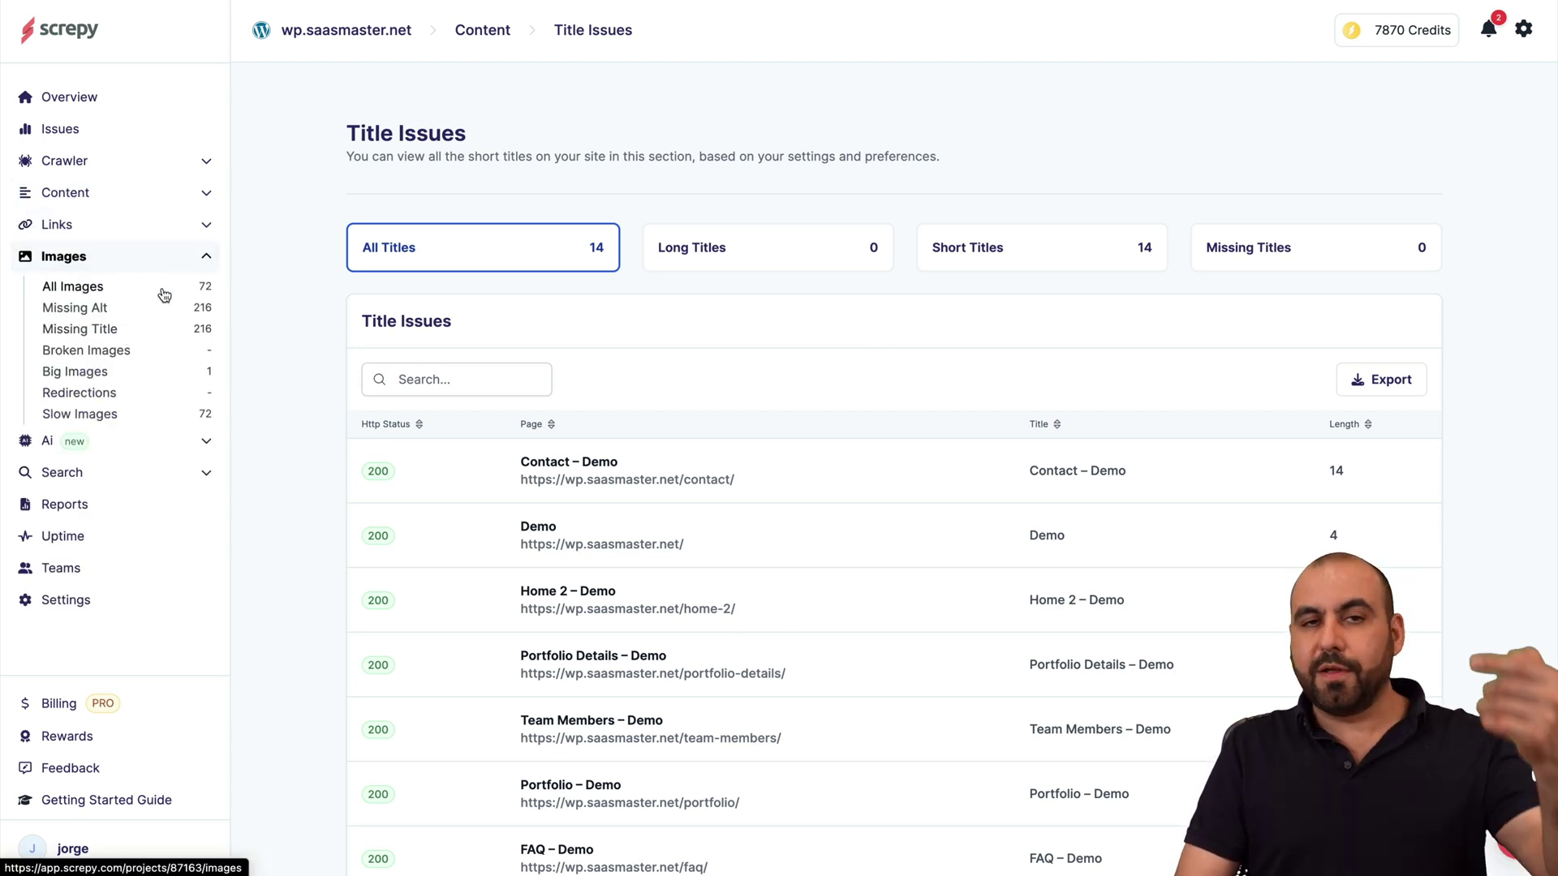
click(126, 443)
click(75, 324)
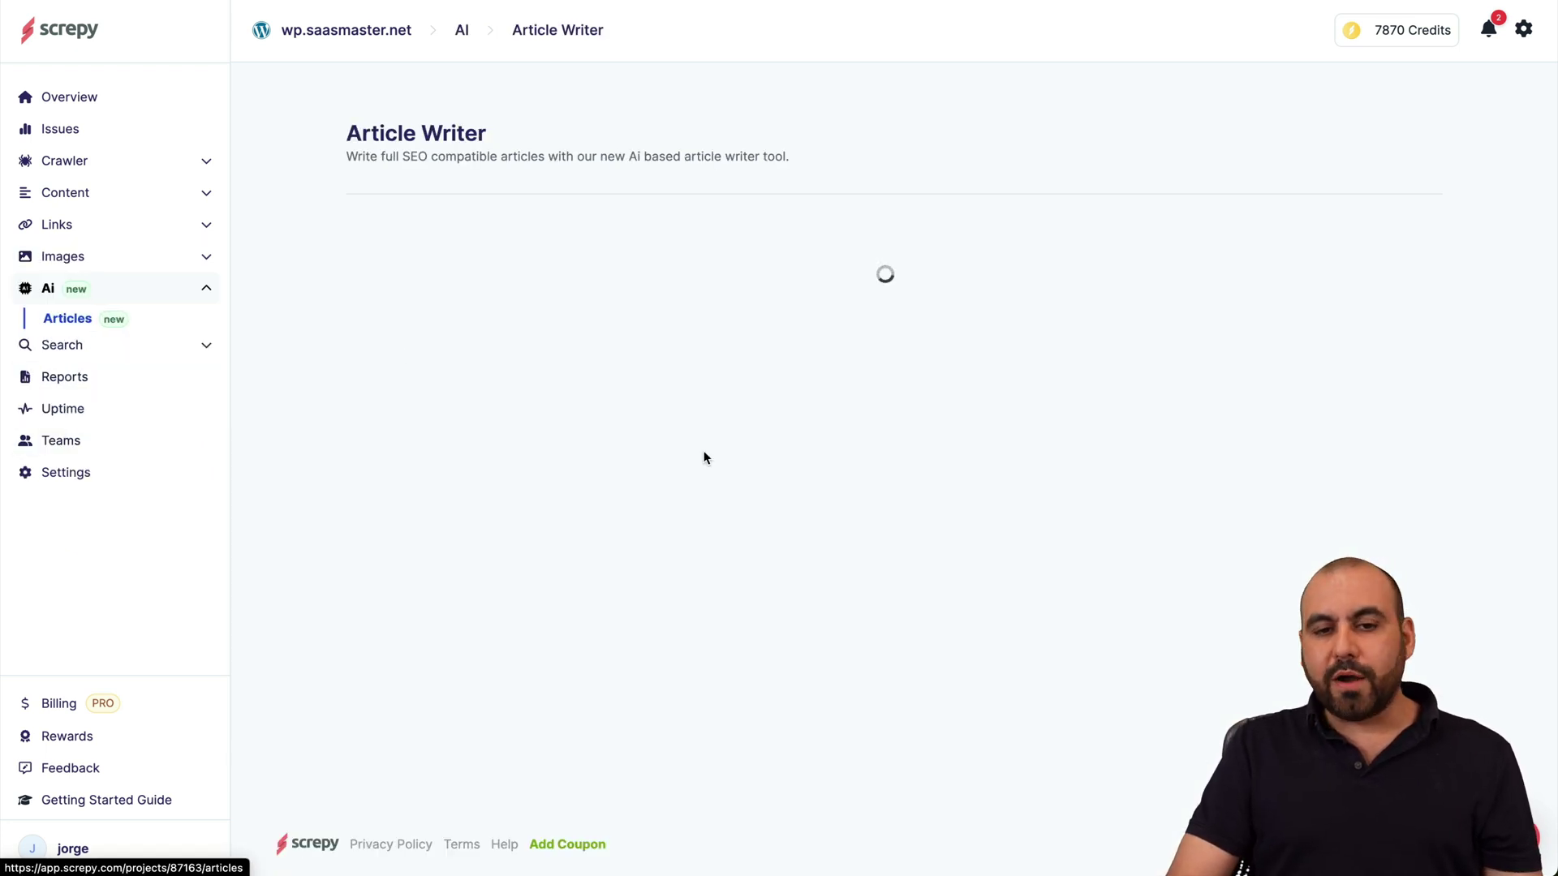
Step: Preview the Create Article form, then read the high-sugar coffee drinks article
click(1399, 253)
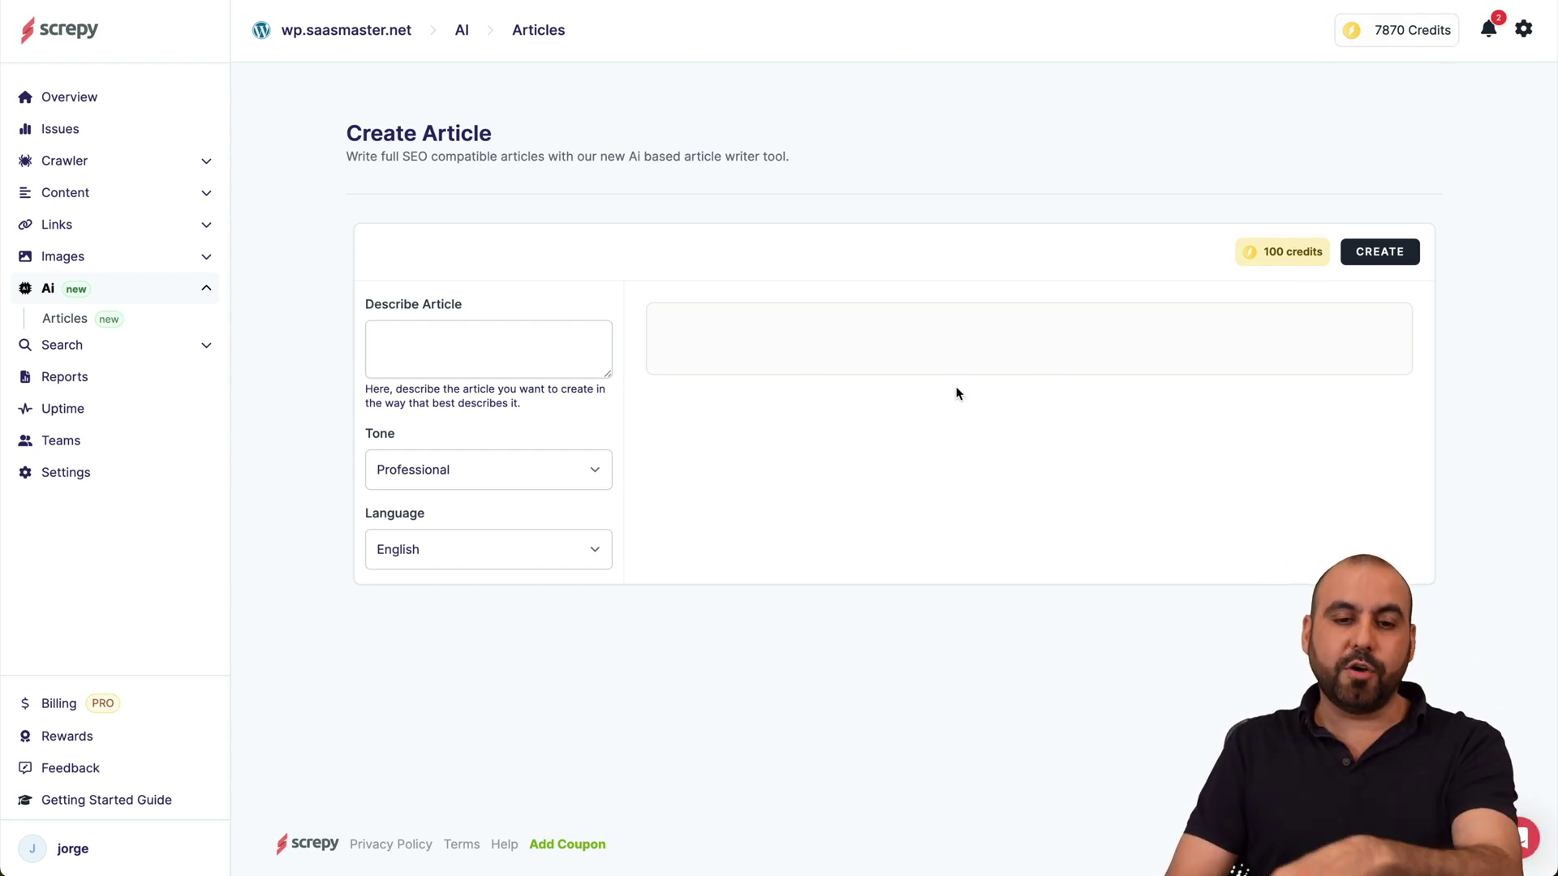
key(alt+Left)
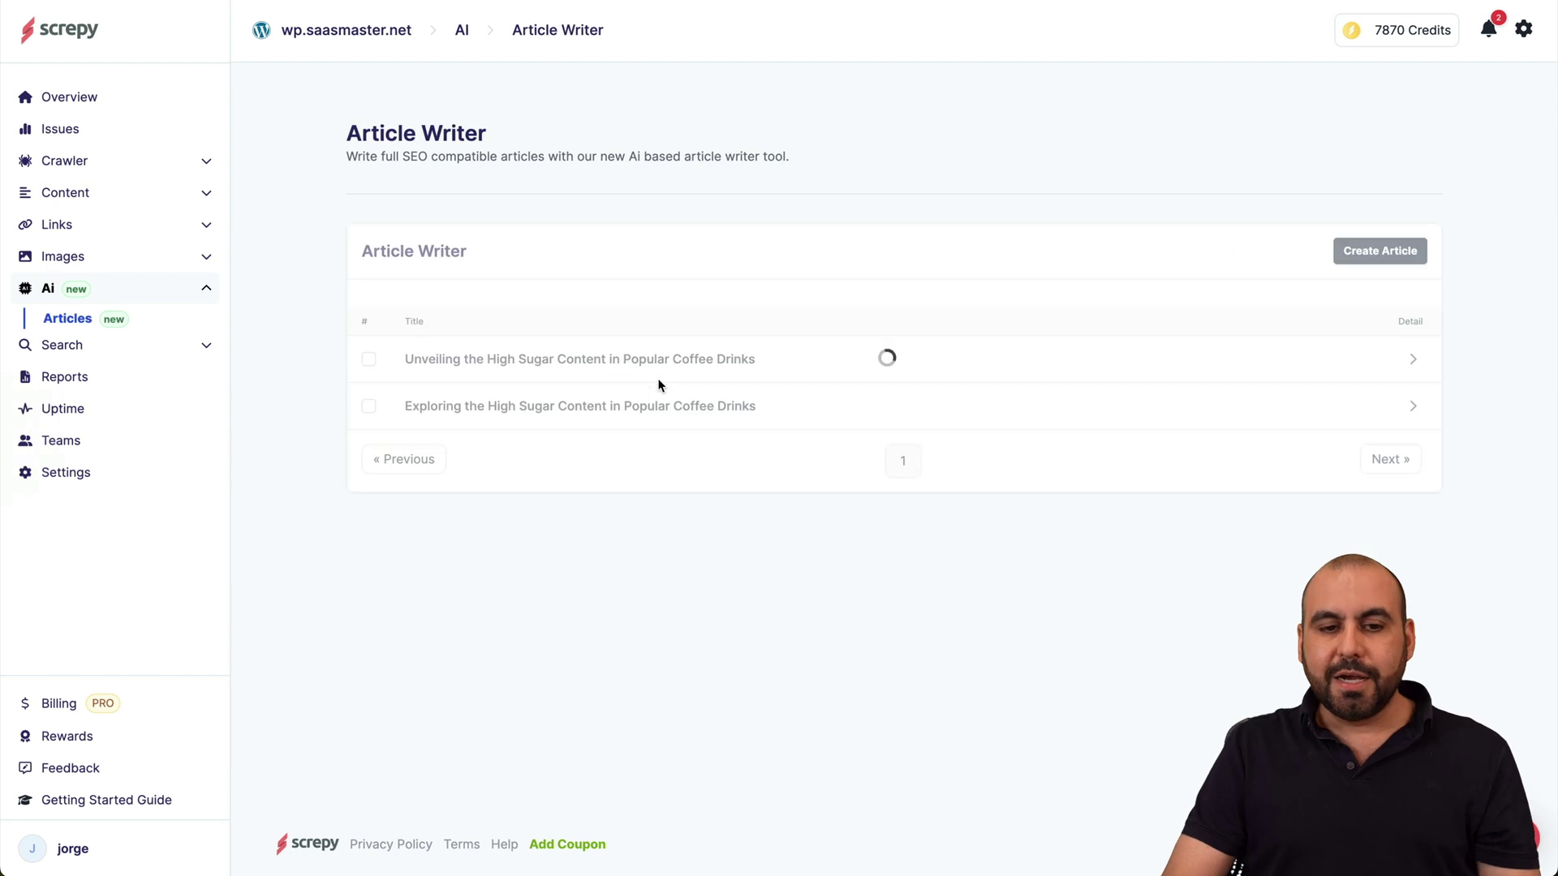
click(622, 366)
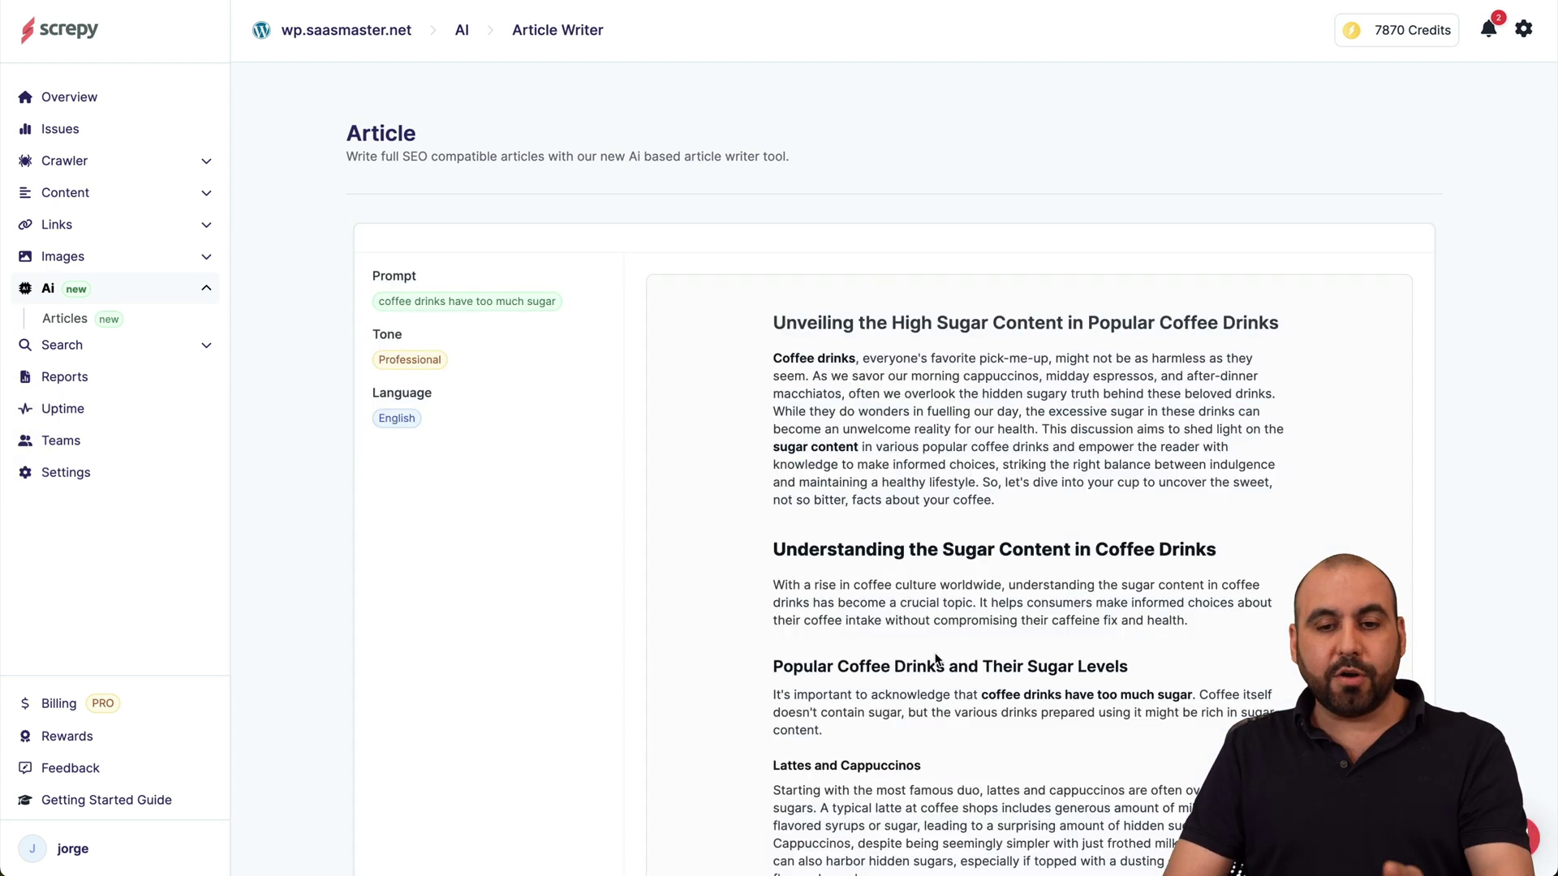
scroll(939, 684, down, 5)
scroll(934, 682, down, 2)
scroll(936, 683, up, 4)
scroll(936, 683, up, 1)
scroll(937, 683, down, 1)
scroll(933, 682, down, 3)
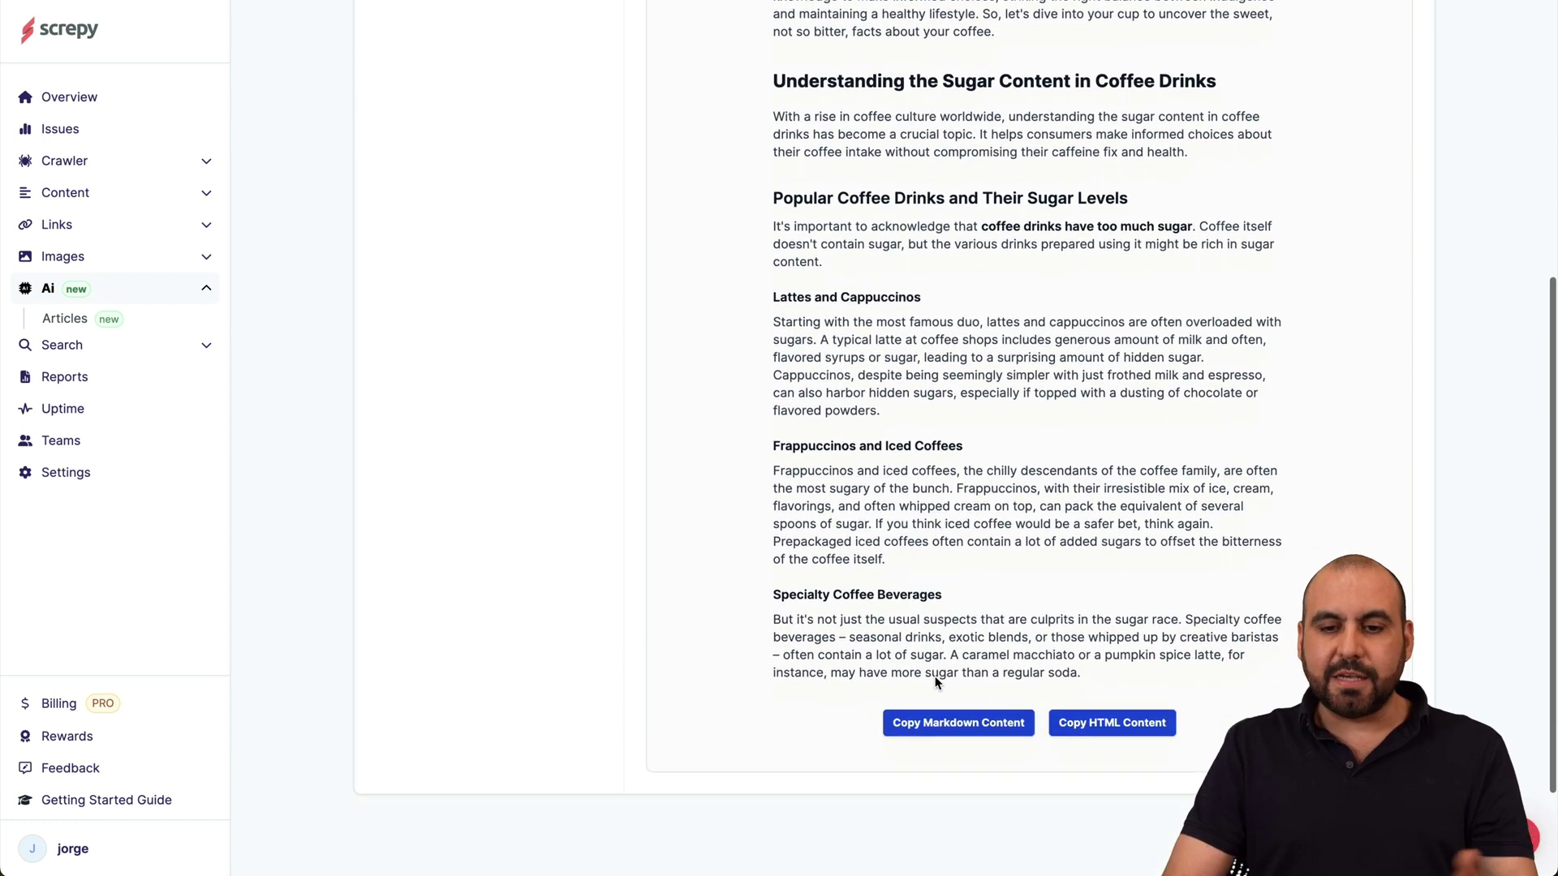
scroll(974, 670, down, 1)
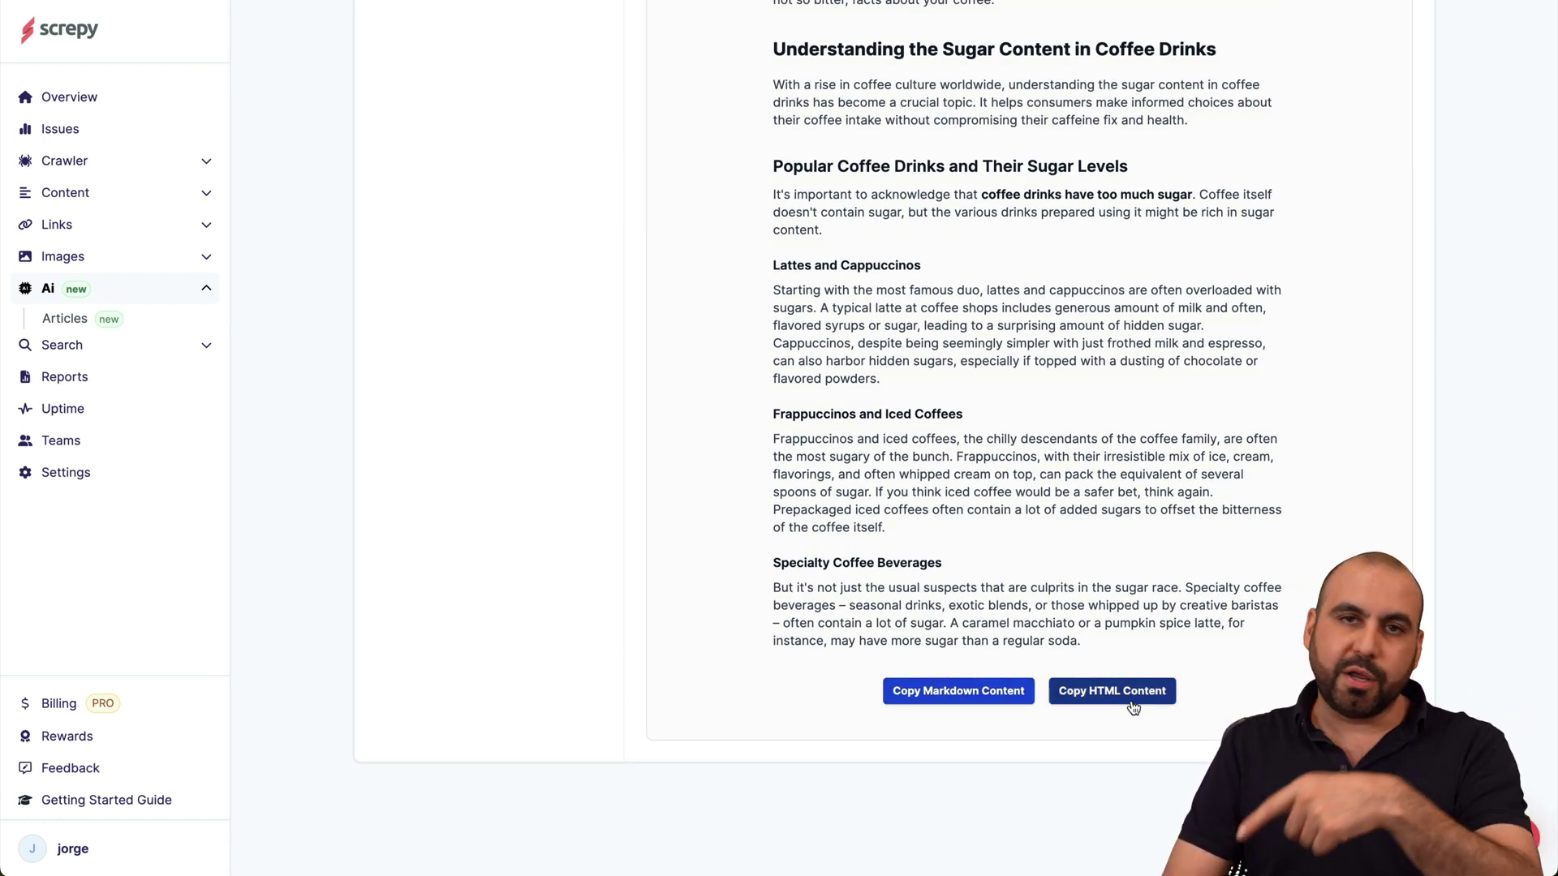
click(62, 345)
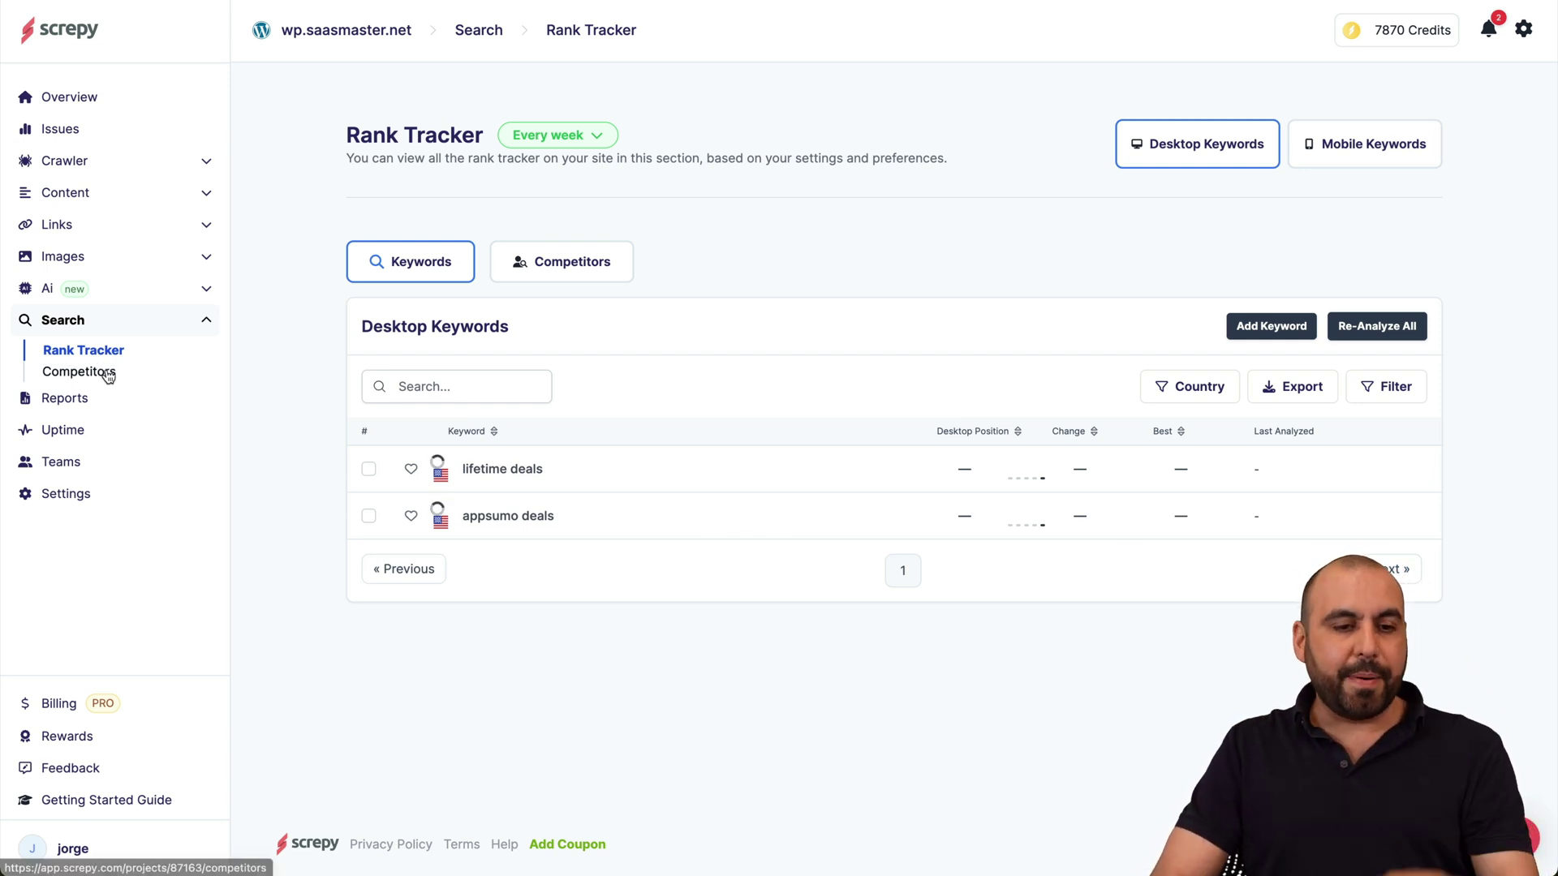
Step: Go from the Rank Tracker to wp.saasmaster.net's Reports page
click(84, 397)
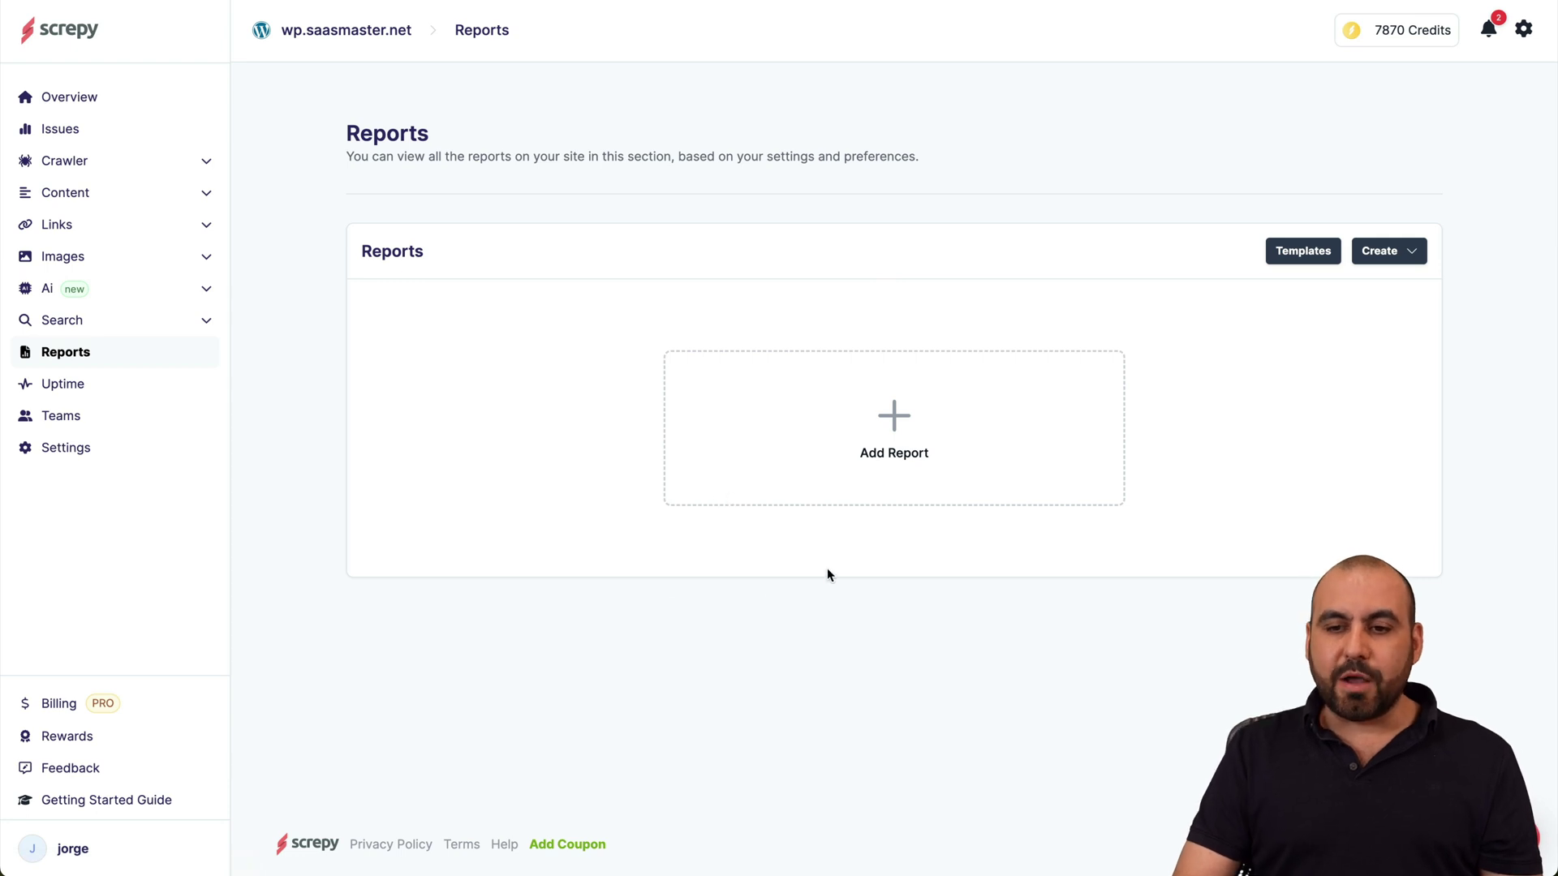
Step: Create a new report template with the Issues and Rank Tracker Chart (Mobile) components
click(1319, 256)
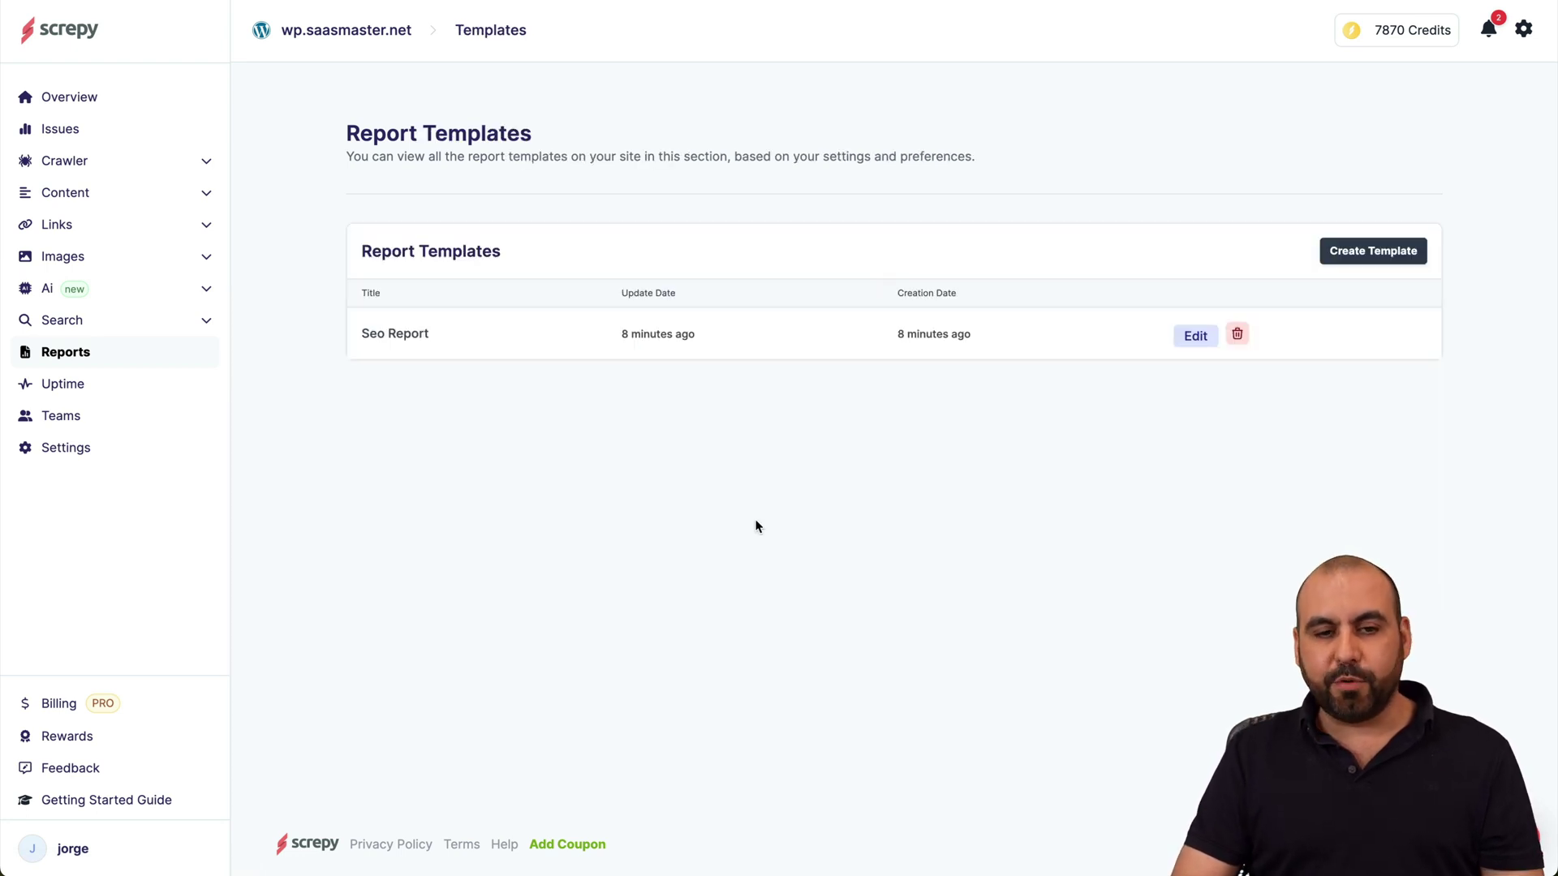
click(1386, 256)
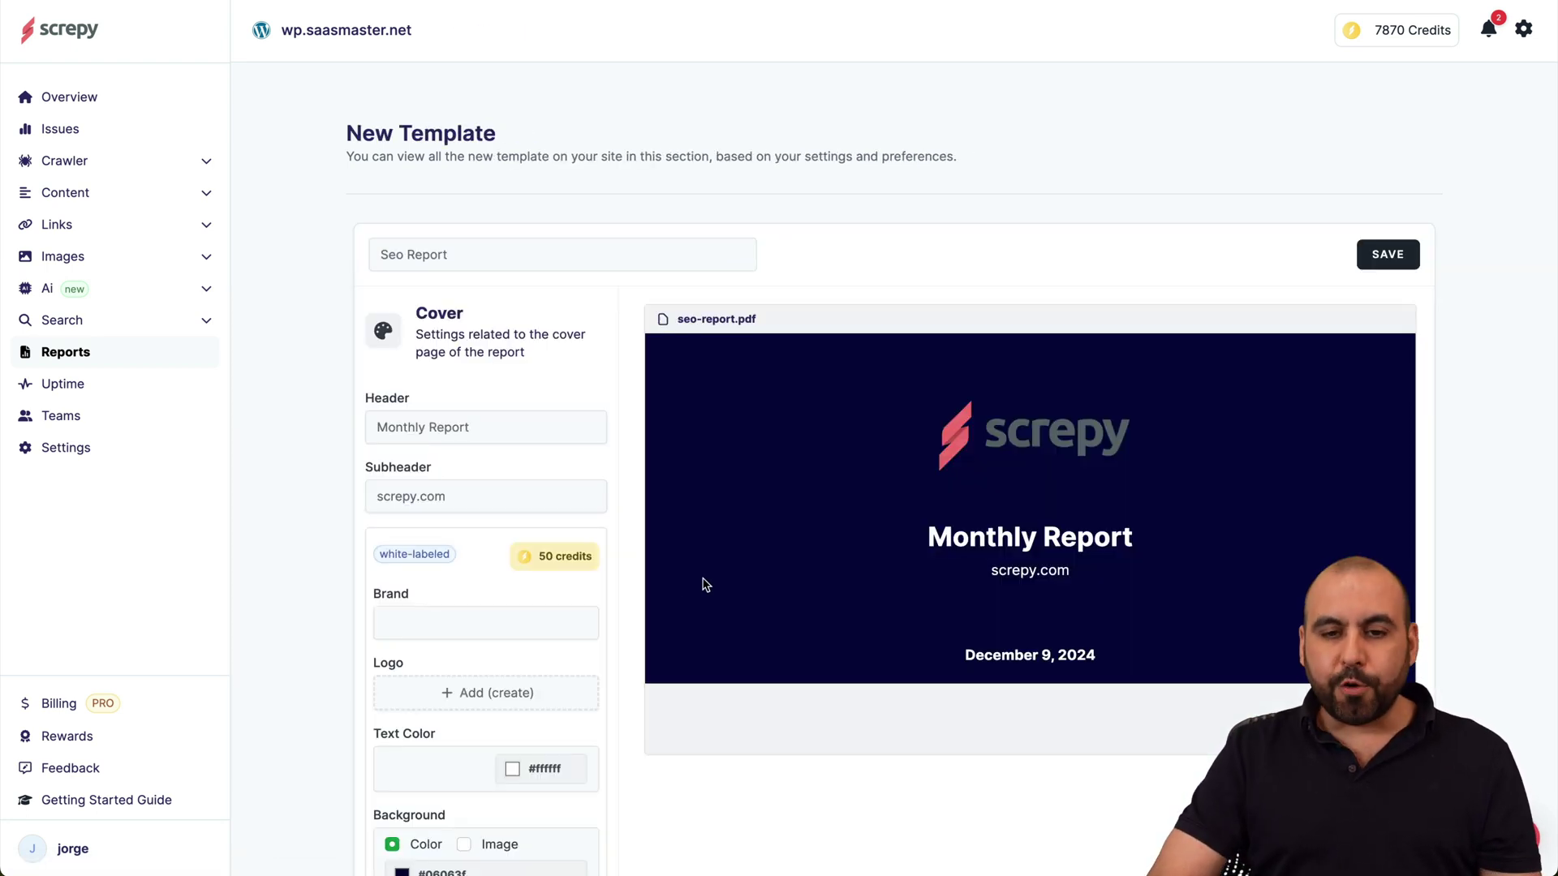
scroll(586, 416, down, 2)
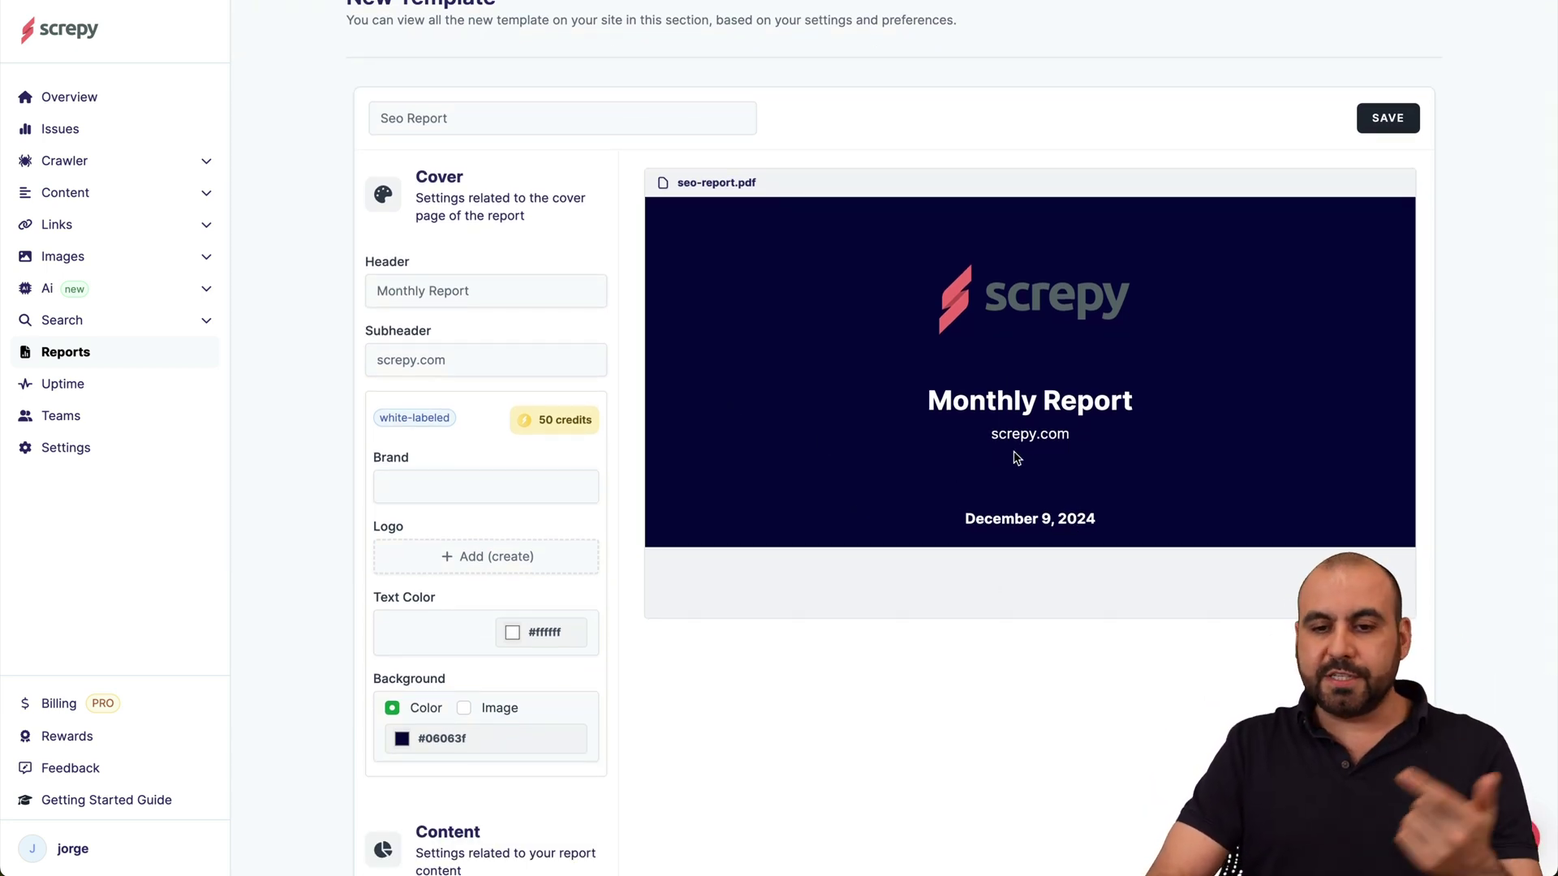
scroll(1000, 513, down, 5)
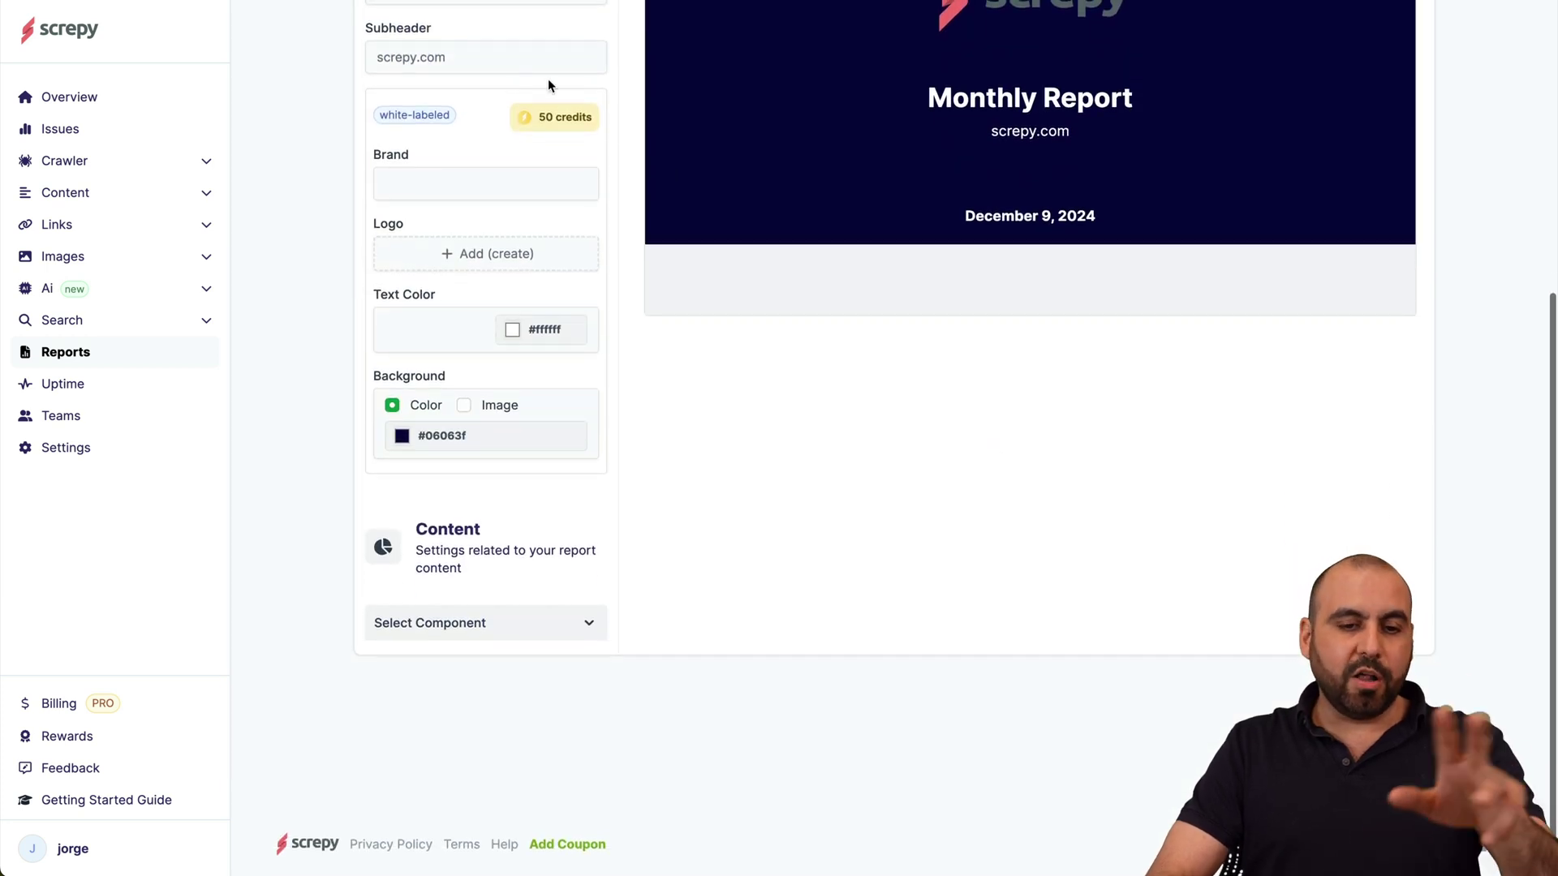
click(445, 618)
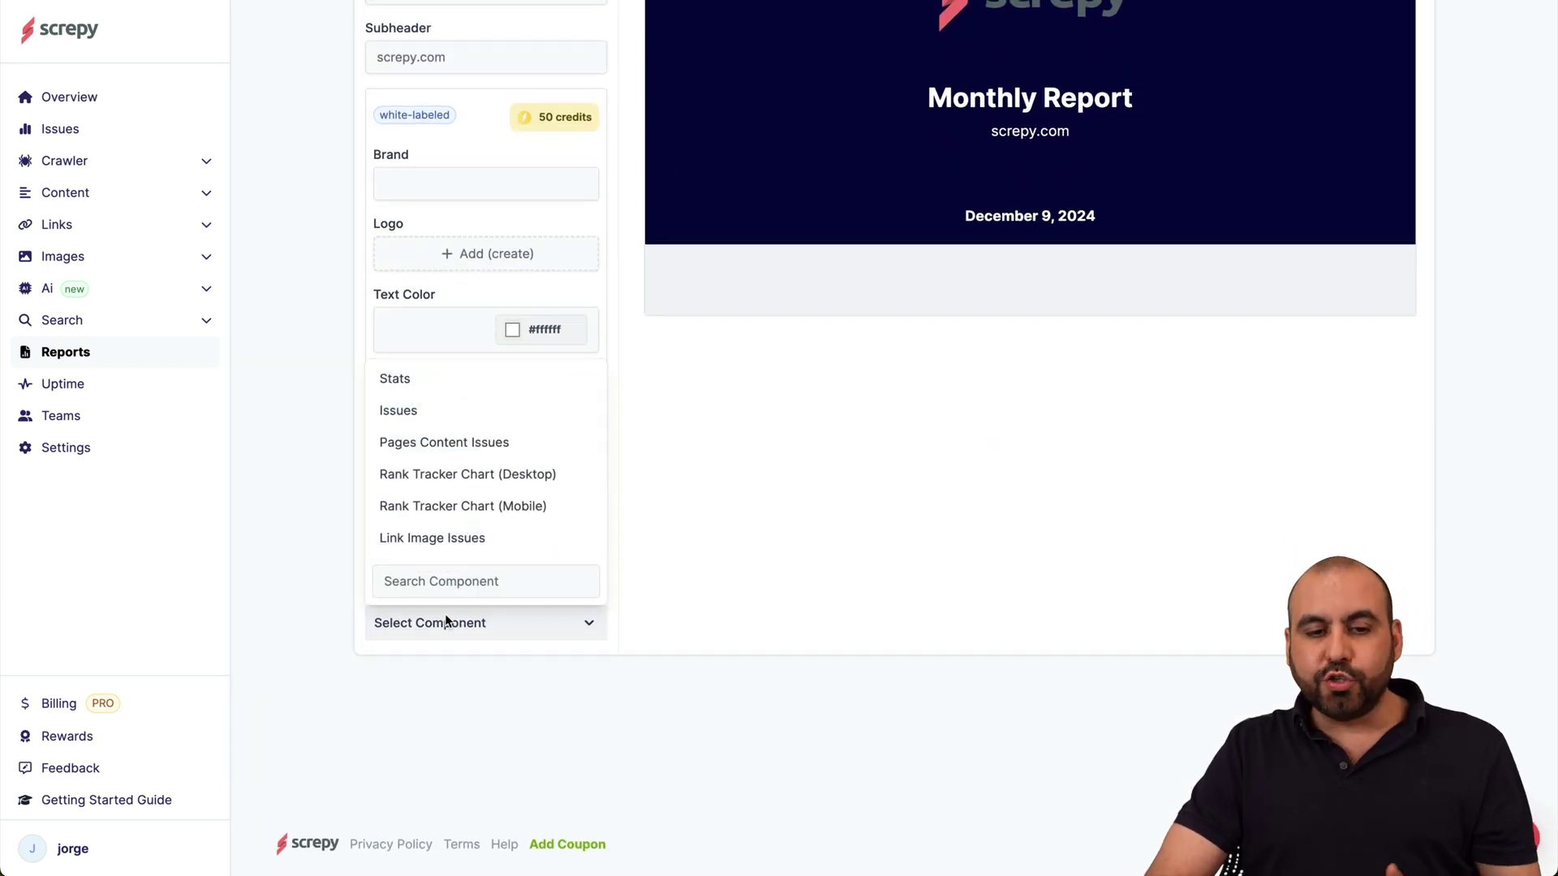
click(487, 414)
click(508, 630)
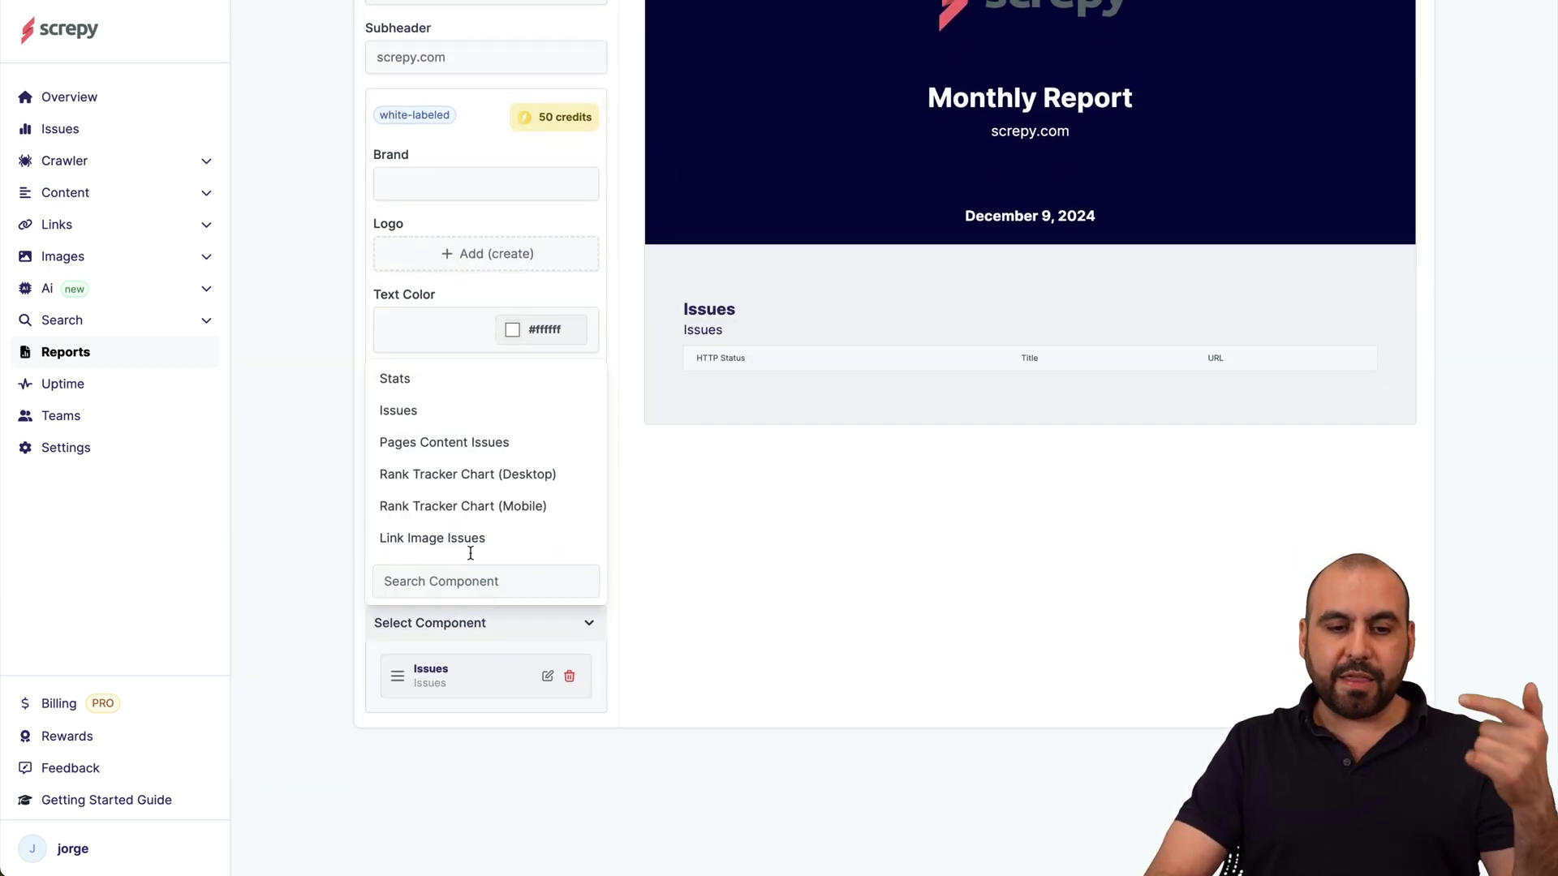
click(456, 505)
Step: Add the Link Image Issues, Pages Content Issues and Stats components to the template
click(487, 621)
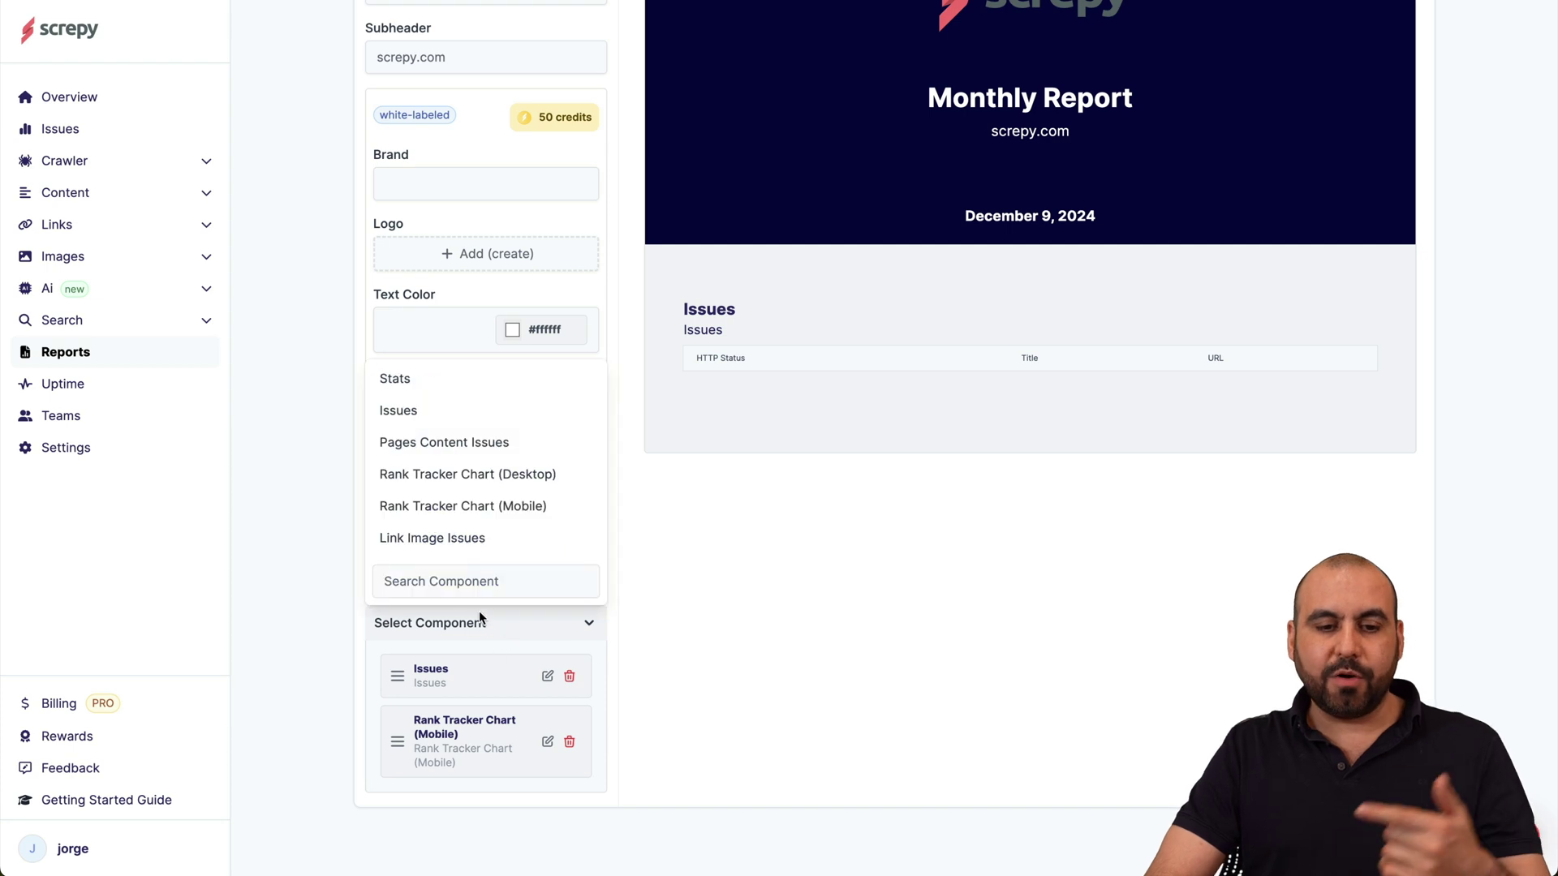
click(457, 540)
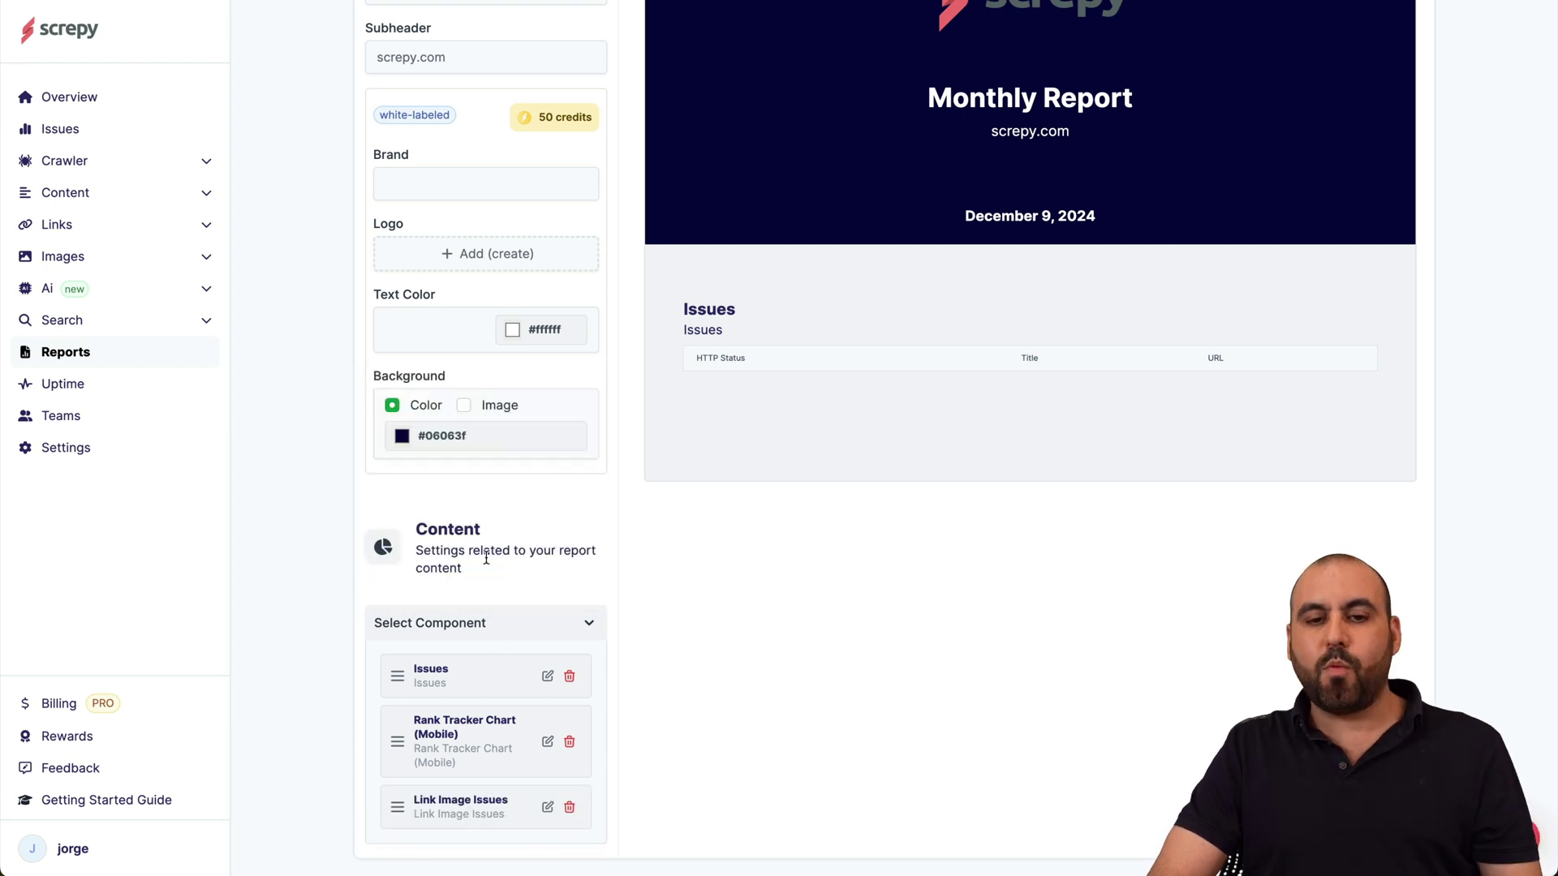
click(513, 620)
click(474, 446)
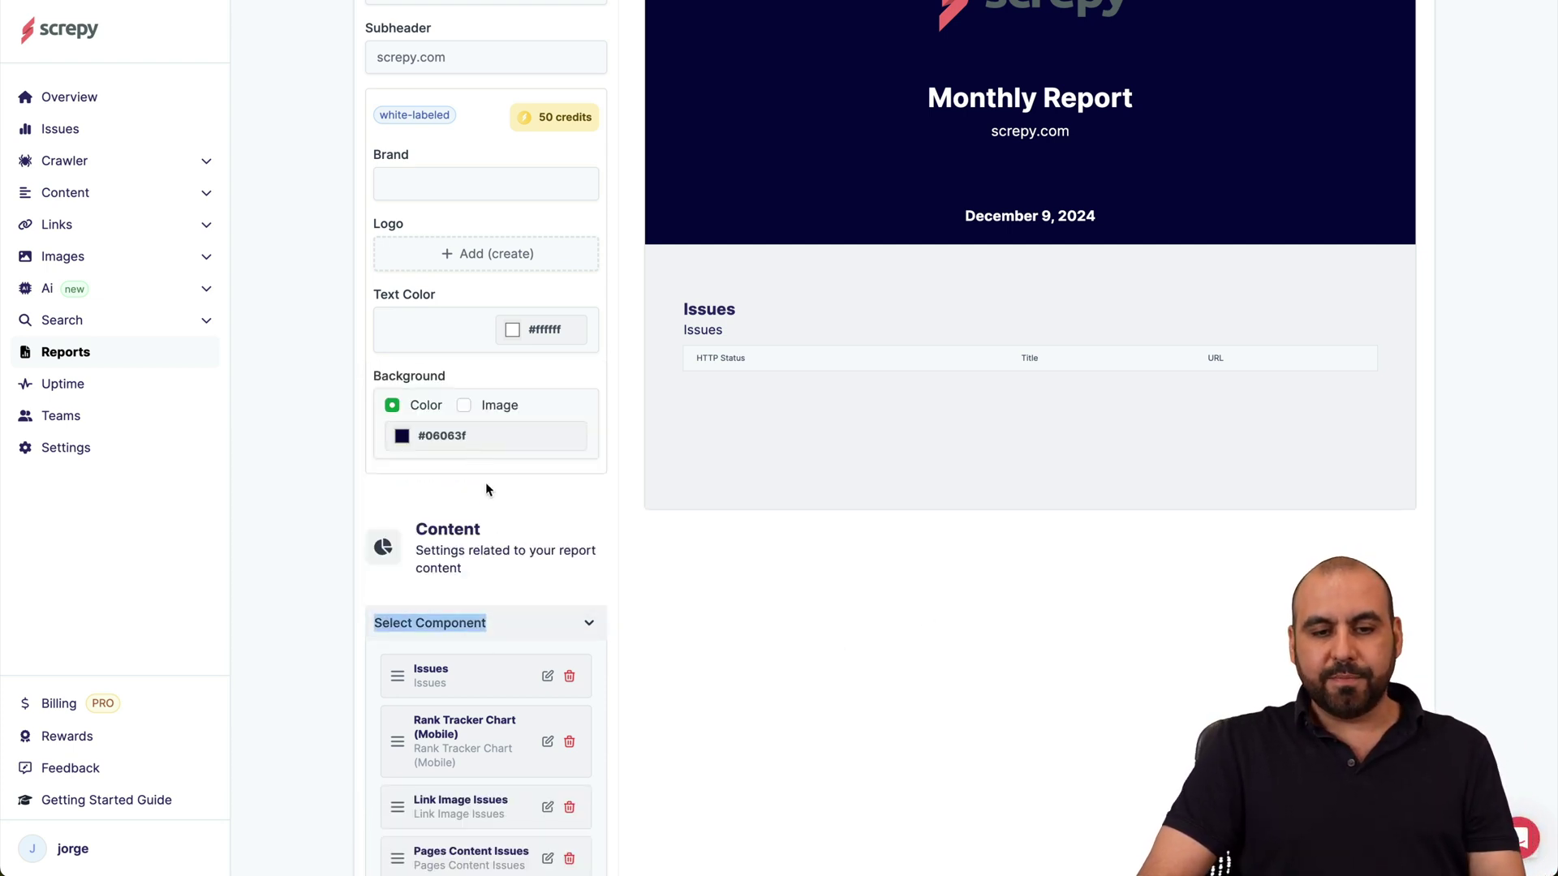
click(514, 627)
click(463, 380)
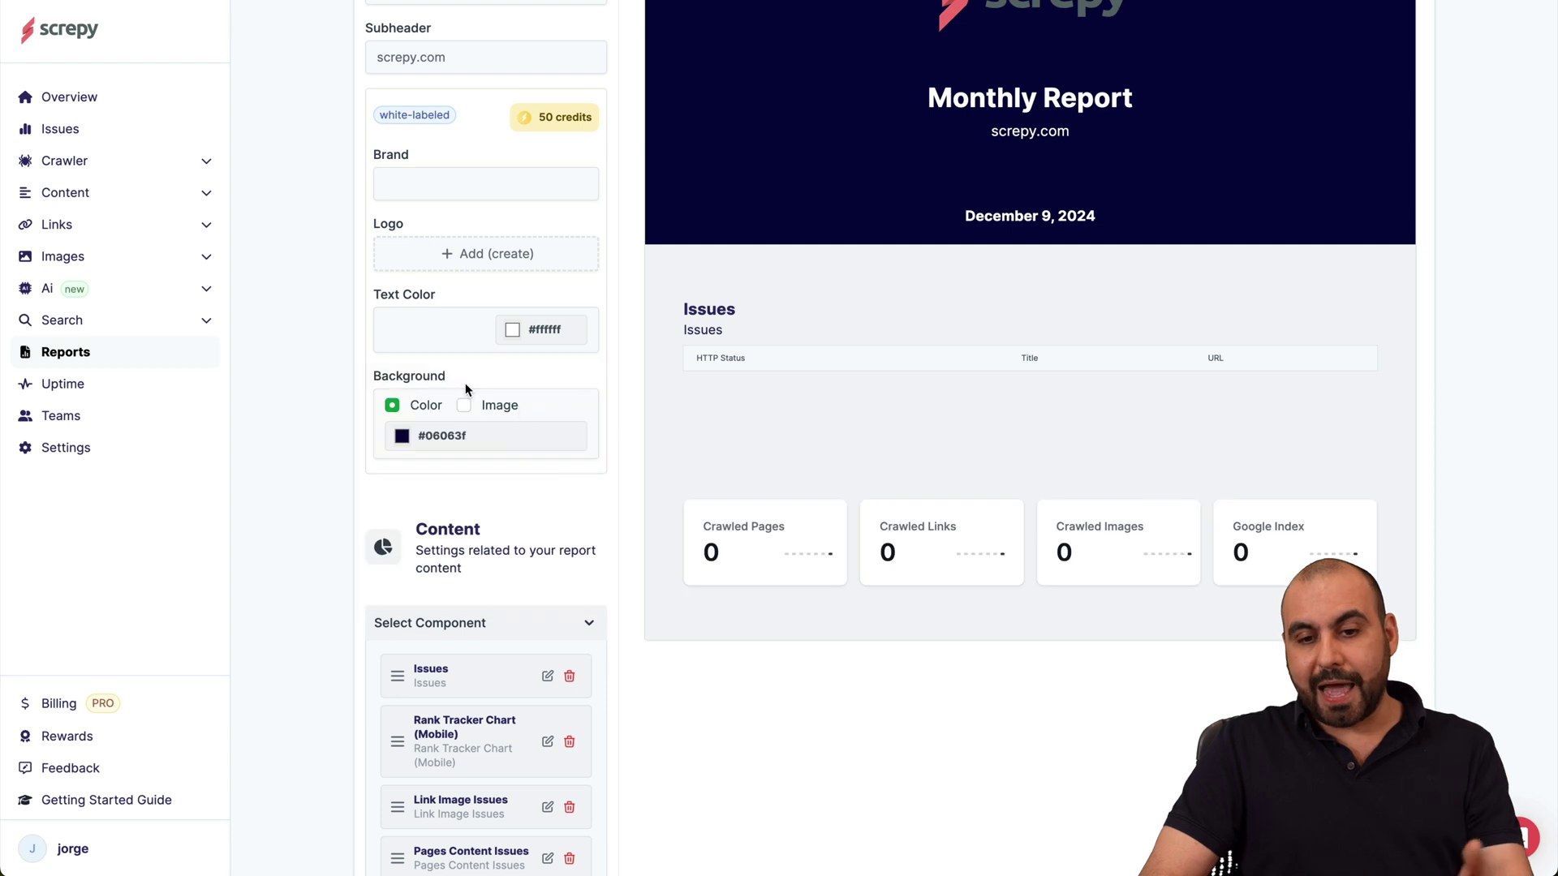
scroll(871, 455, up, 5)
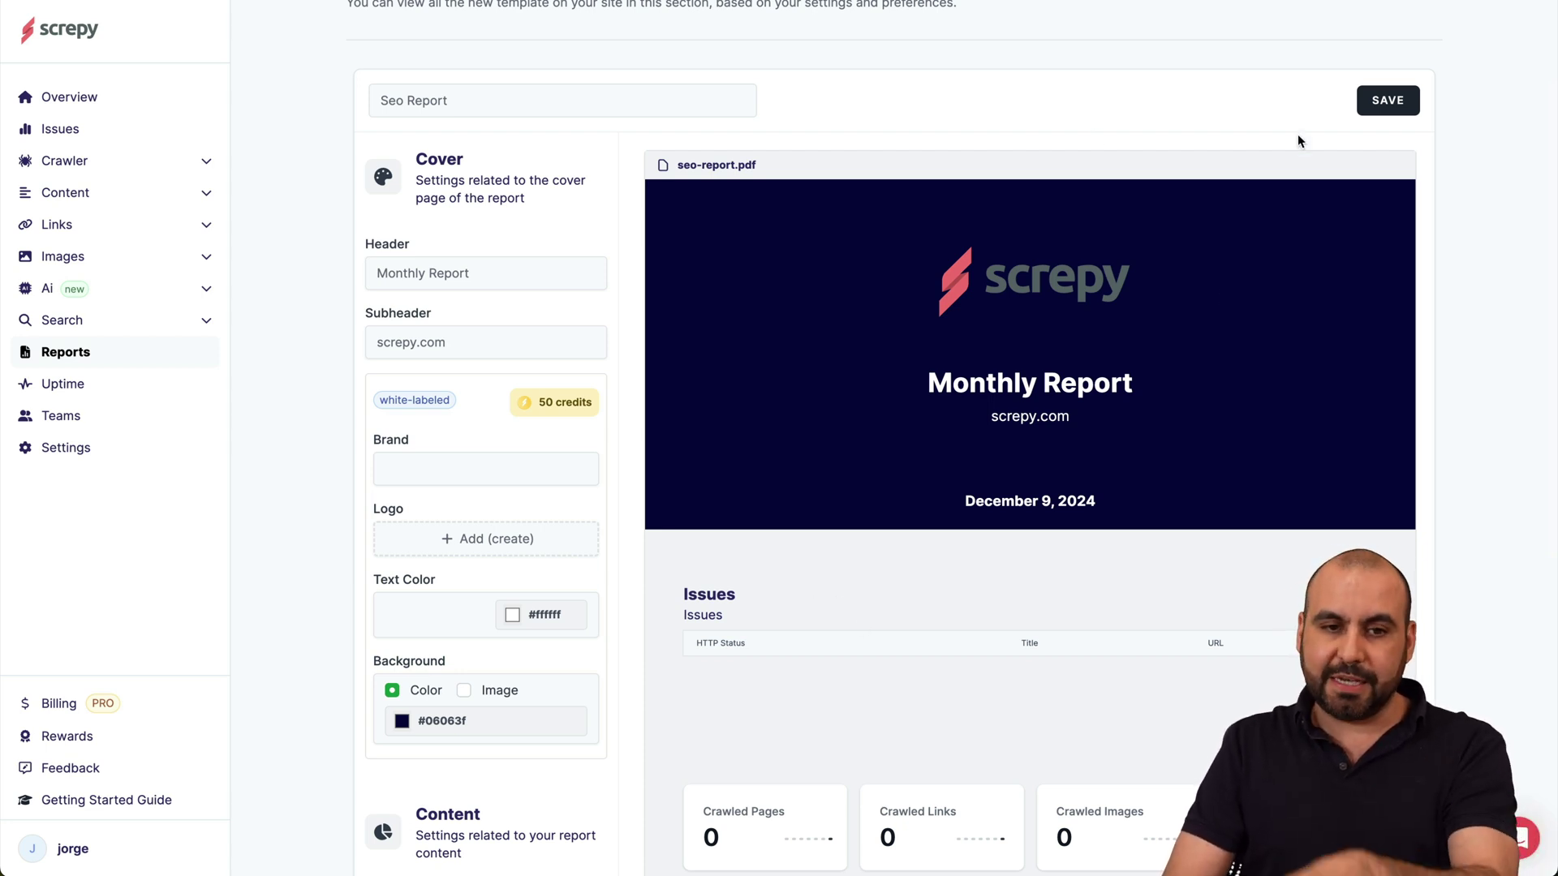
Step: On the Uptime page, change the check interval from 1 hour to 10 min
click(107, 384)
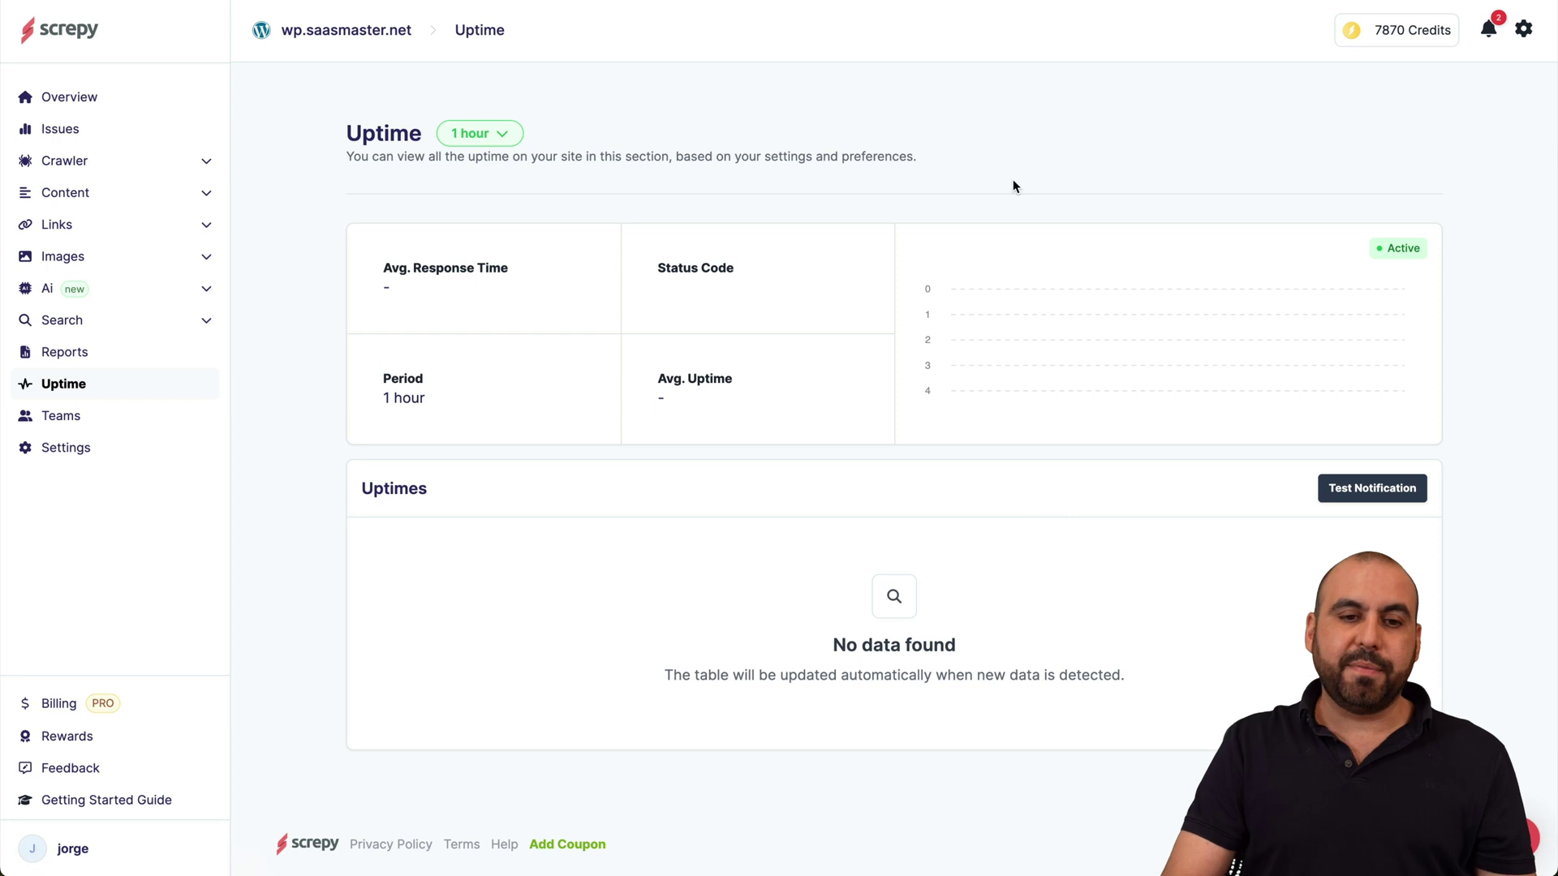
click(493, 139)
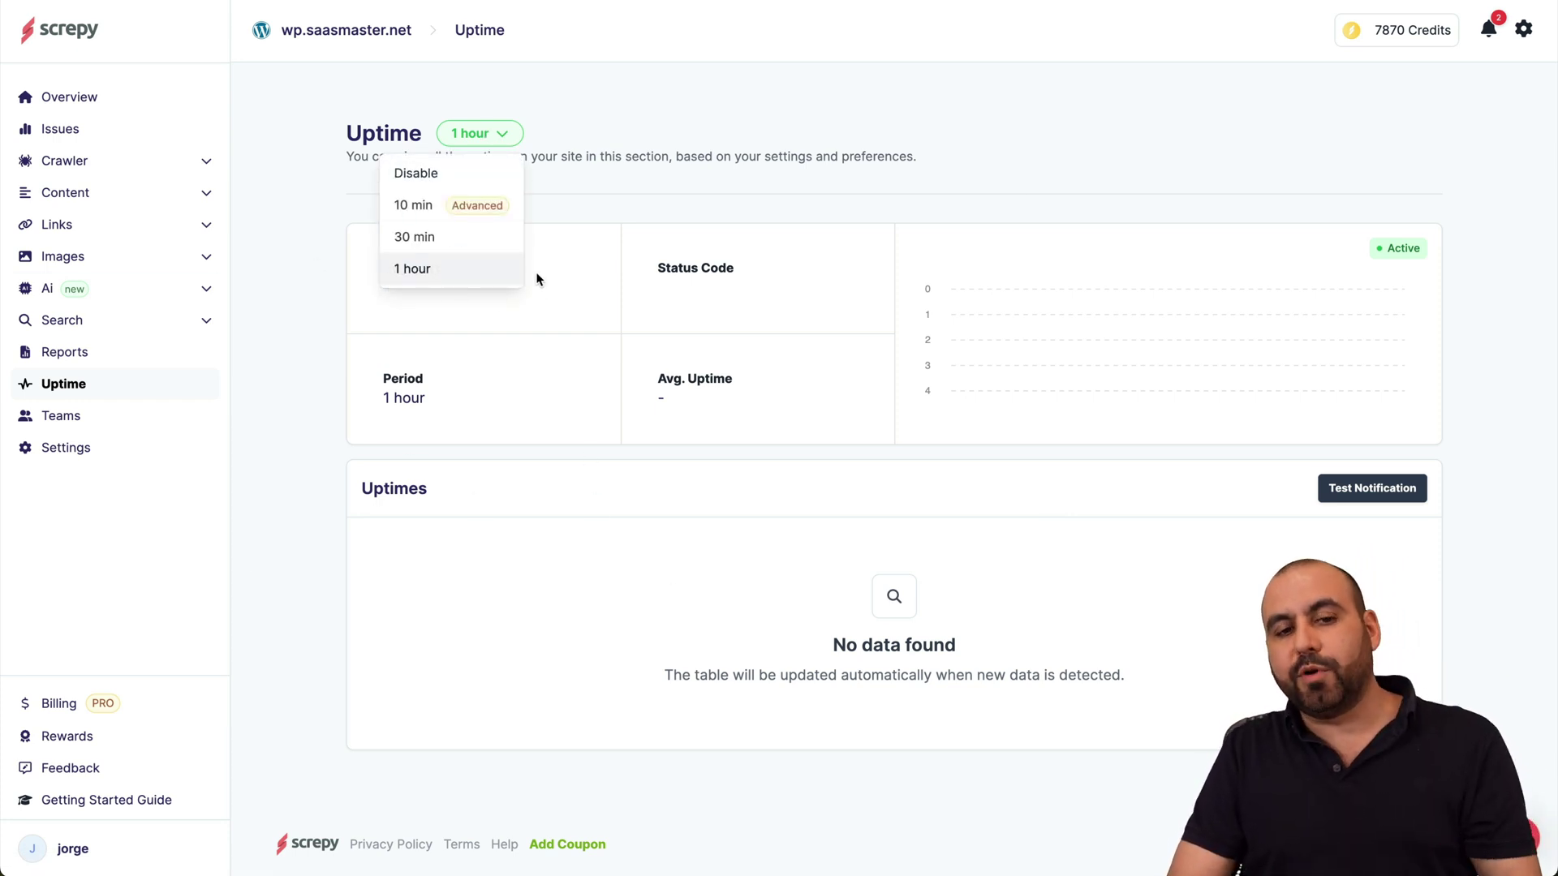
click(413, 202)
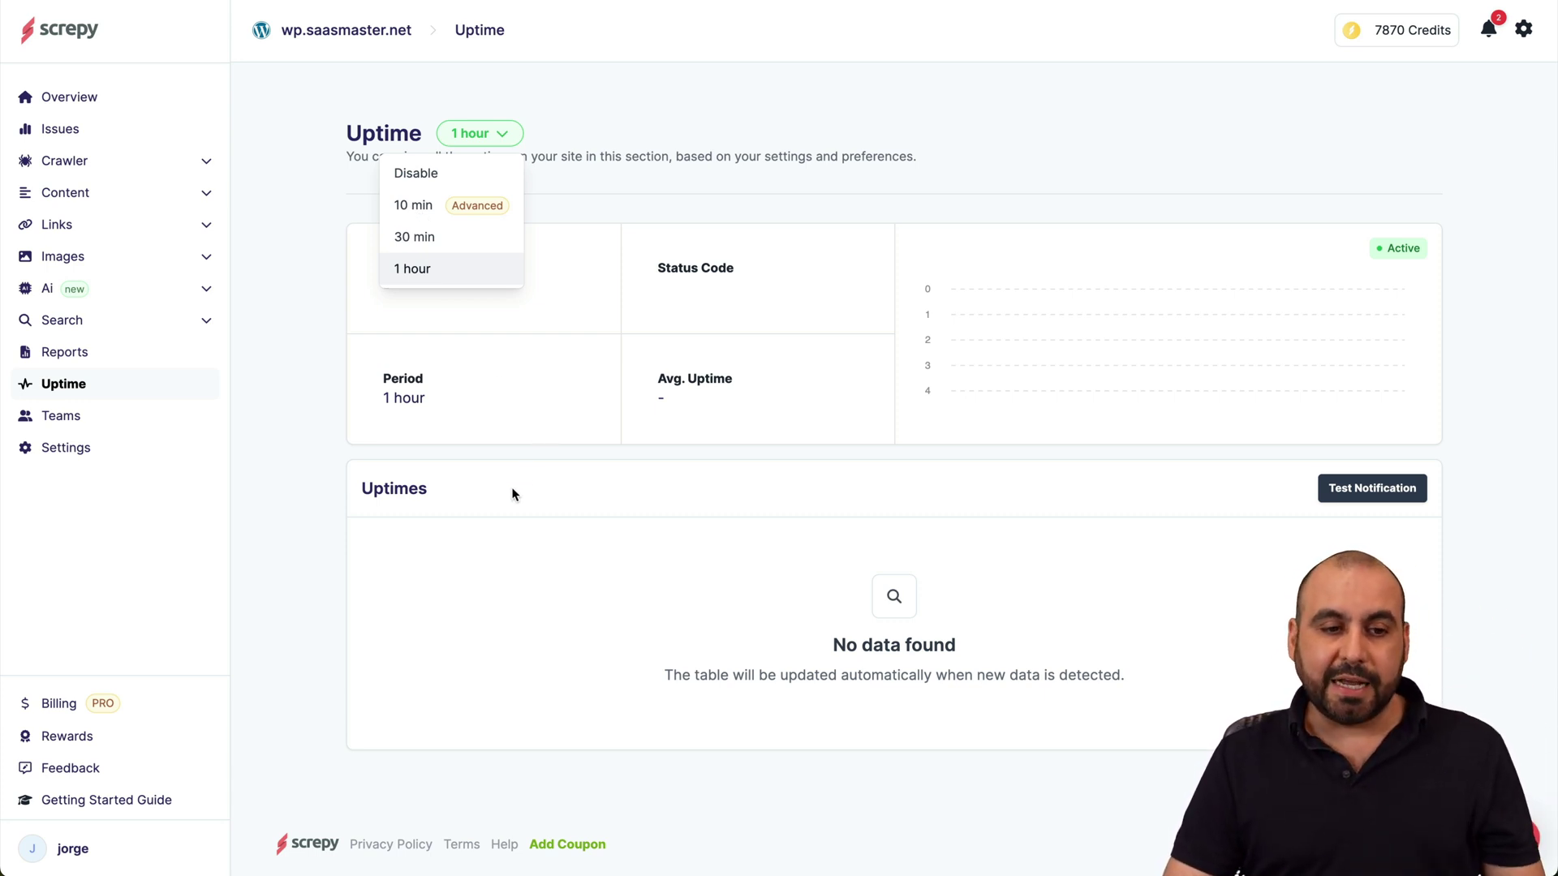
click(109, 417)
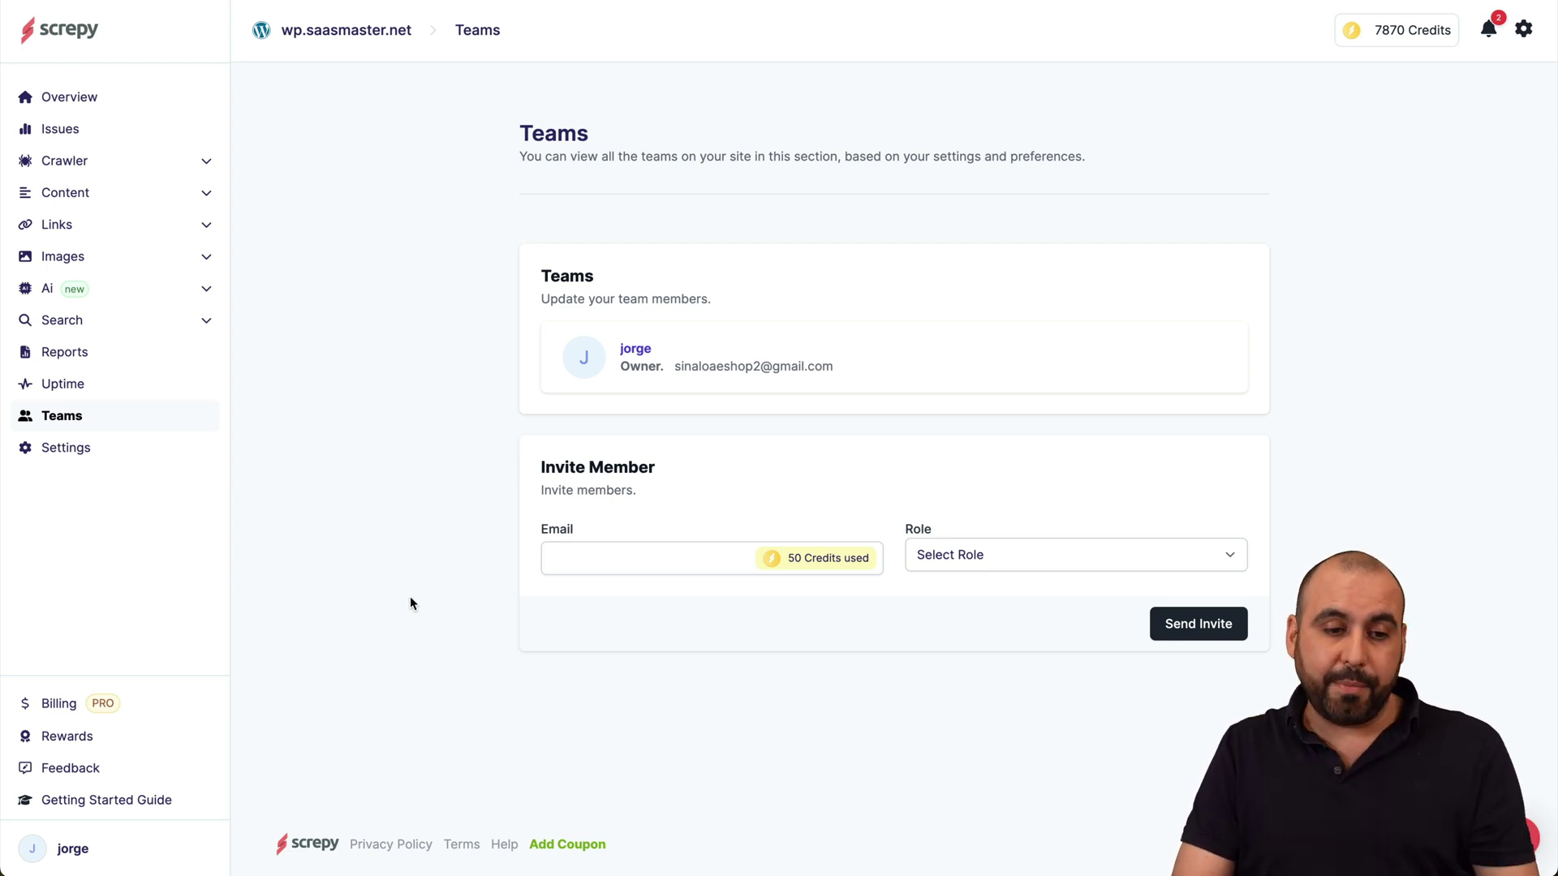
Step: View the project Settings page, then return to the site overview dashboard
click(82, 457)
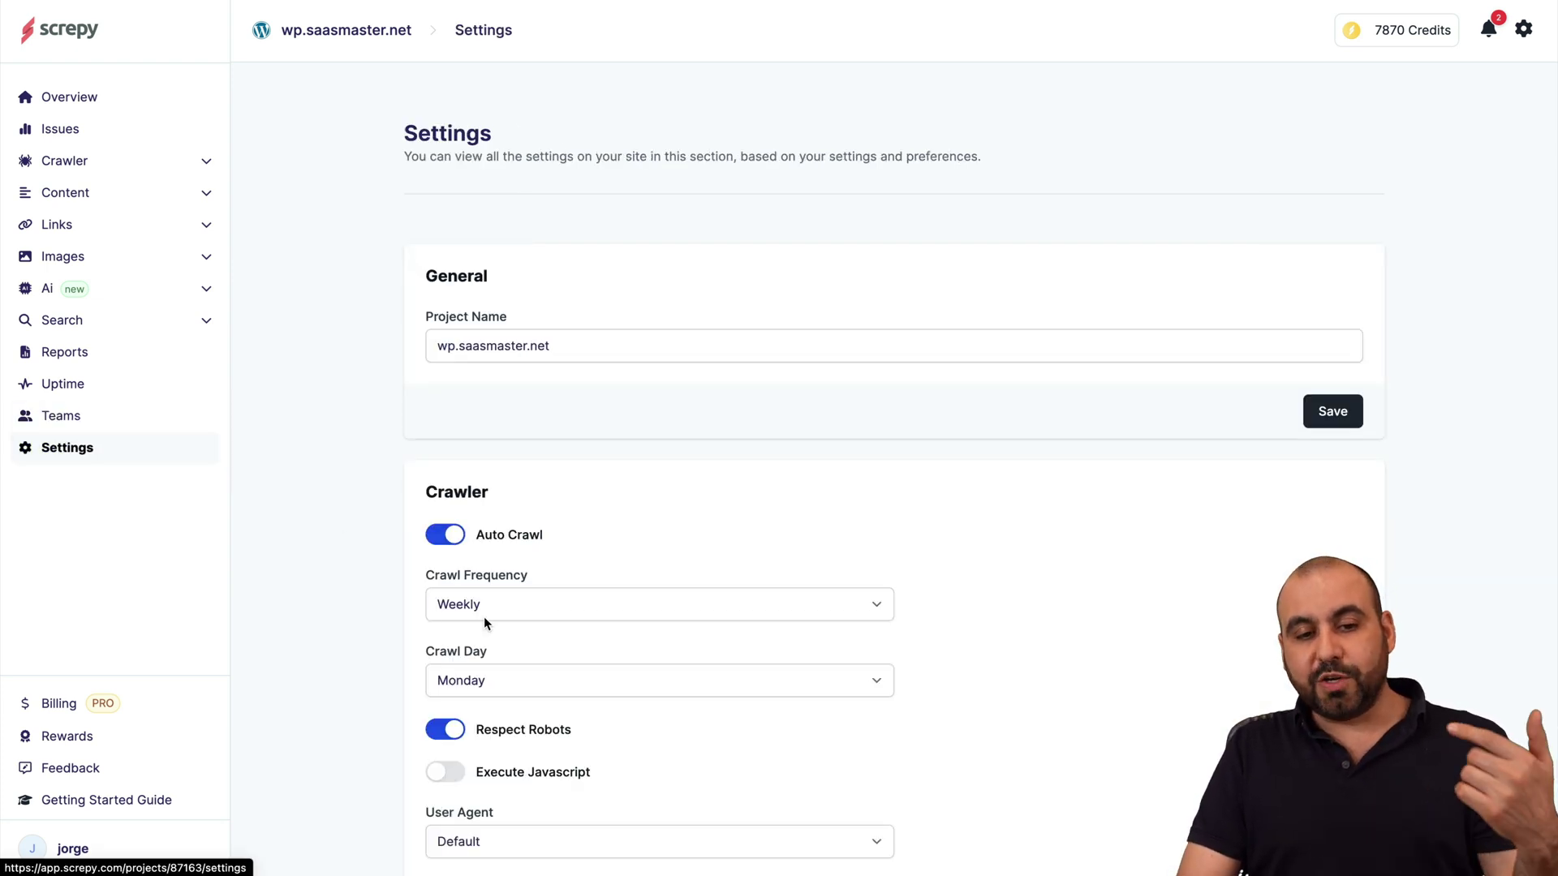
scroll(483, 616, down, 3)
scroll(483, 621, down, 3)
scroll(487, 621, down, 2)
scroll(497, 620, down, 1)
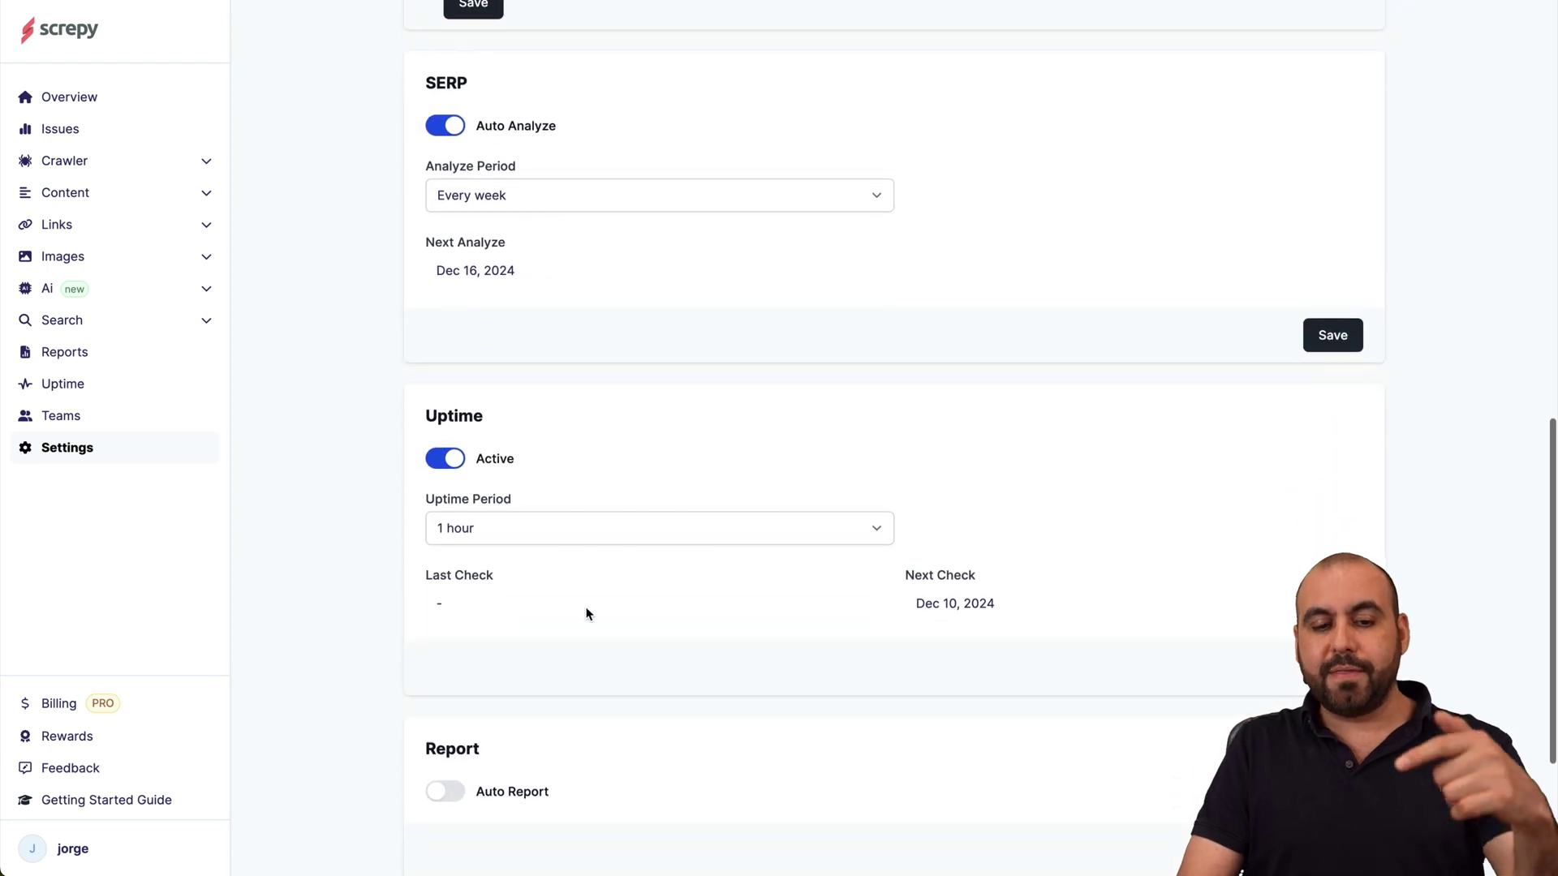
scroll(585, 613, down, 3)
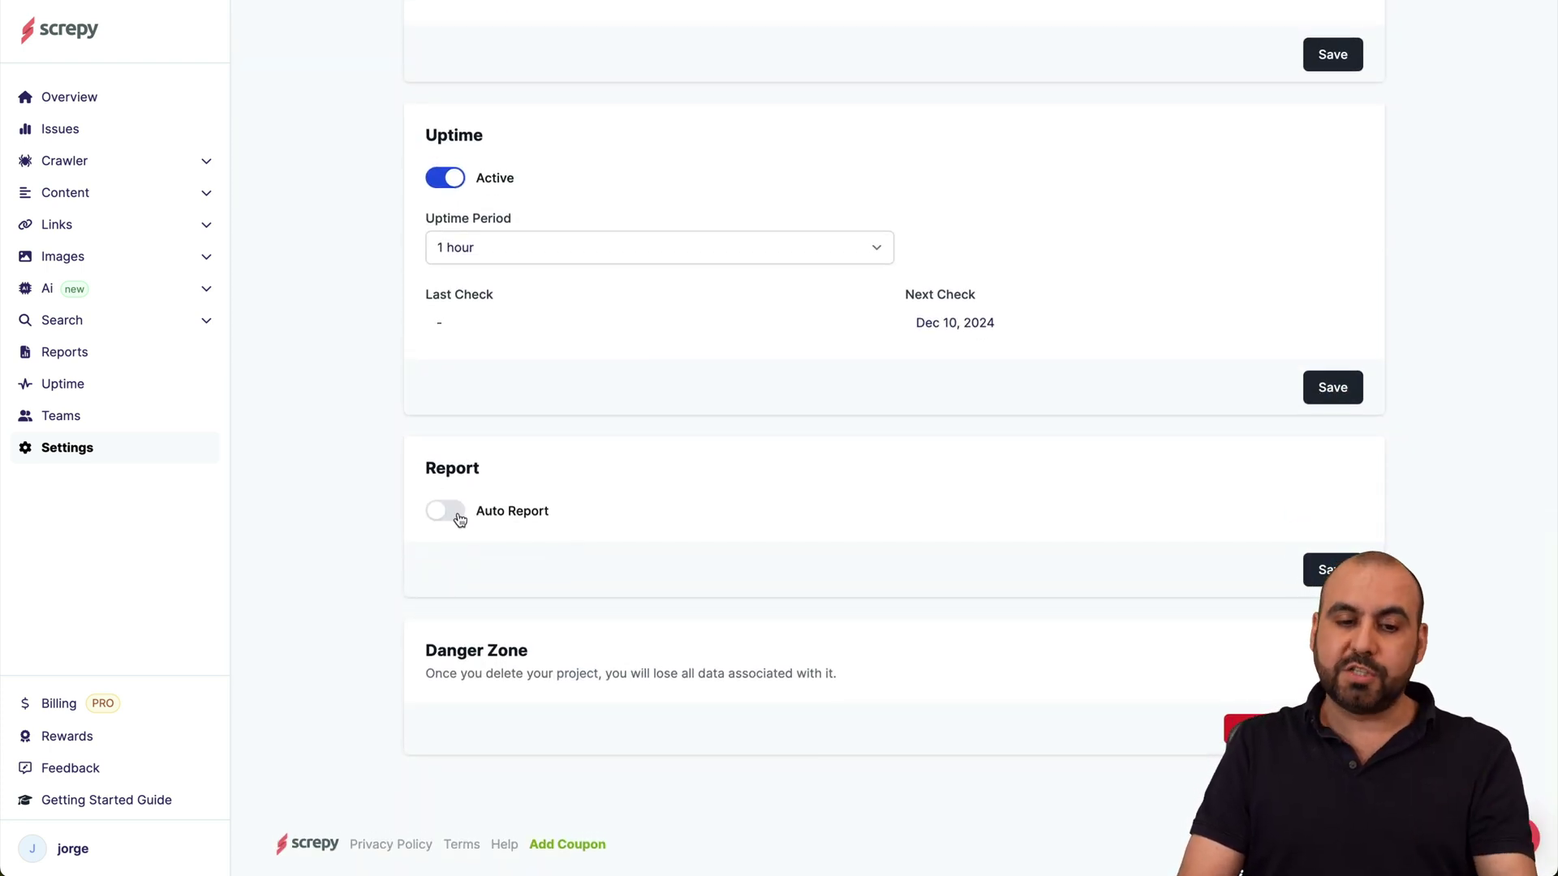
scroll(461, 505, up, 2)
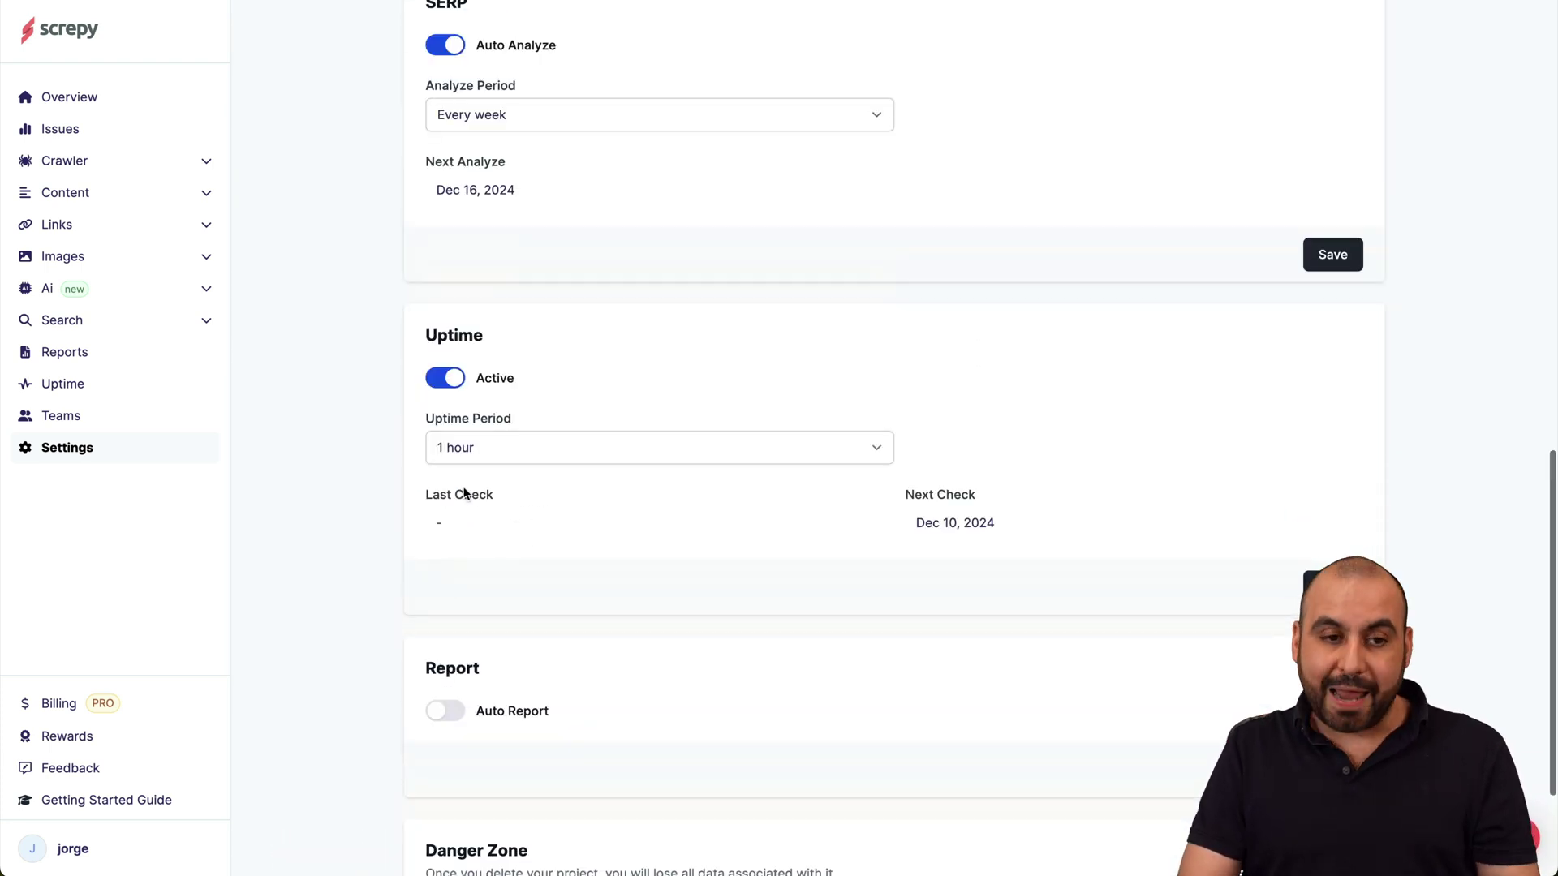
click(71, 107)
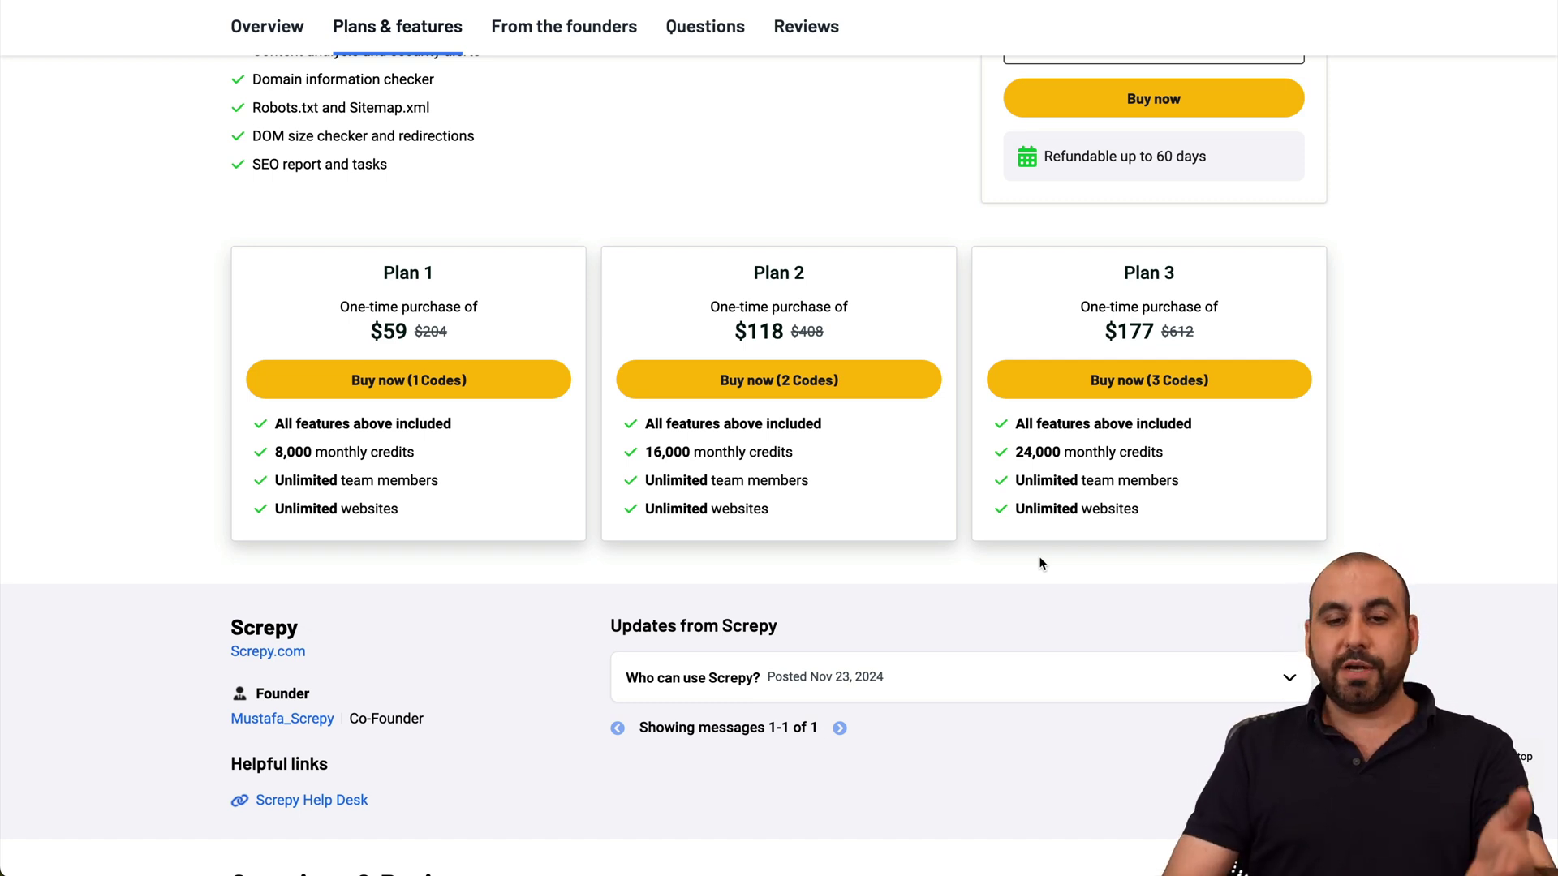
scroll(1041, 562, up, 10)
scroll(1041, 562, up, 5)
scroll(1041, 562, down, 1)
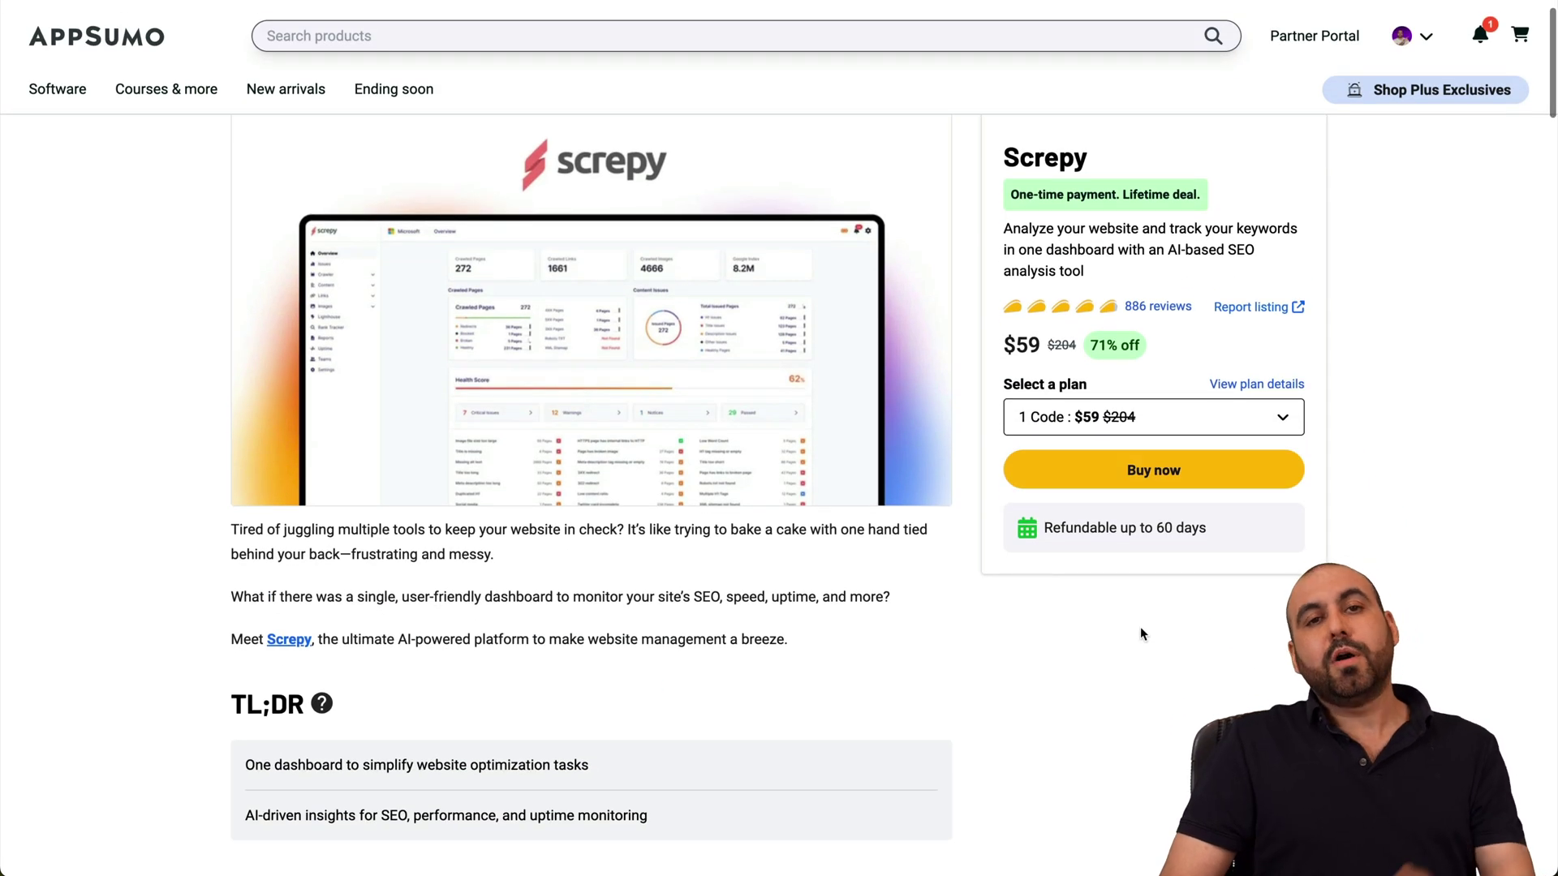